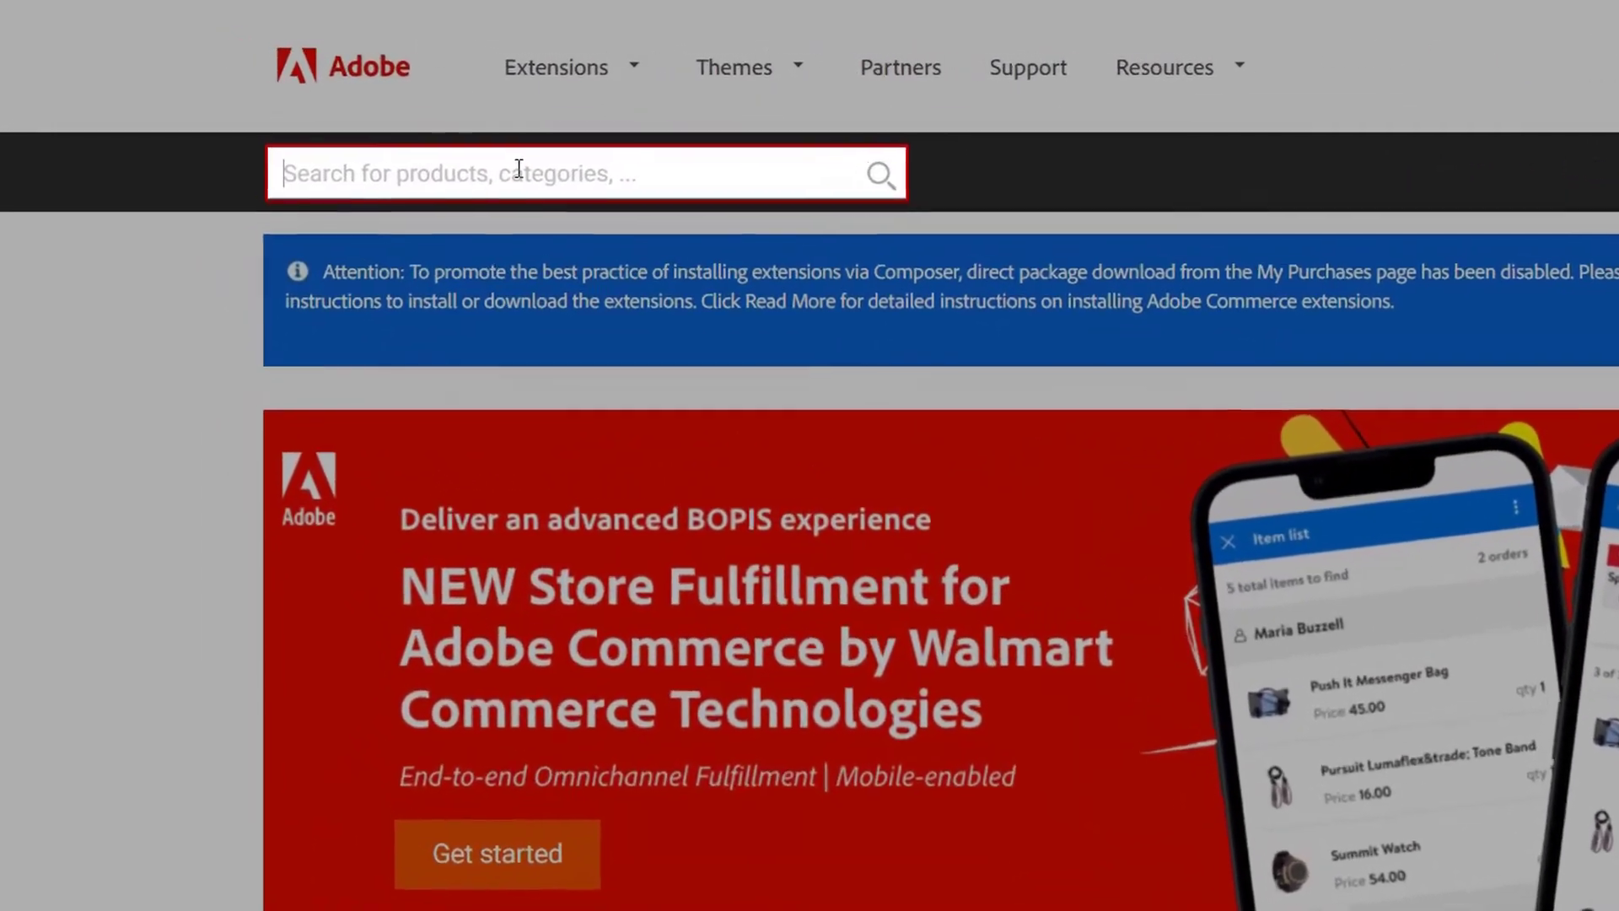
type("oauth")
Search the Marketplace for 'oauth' and open the miniOrange OAuth/OpenID SSO extension page
key("Return")
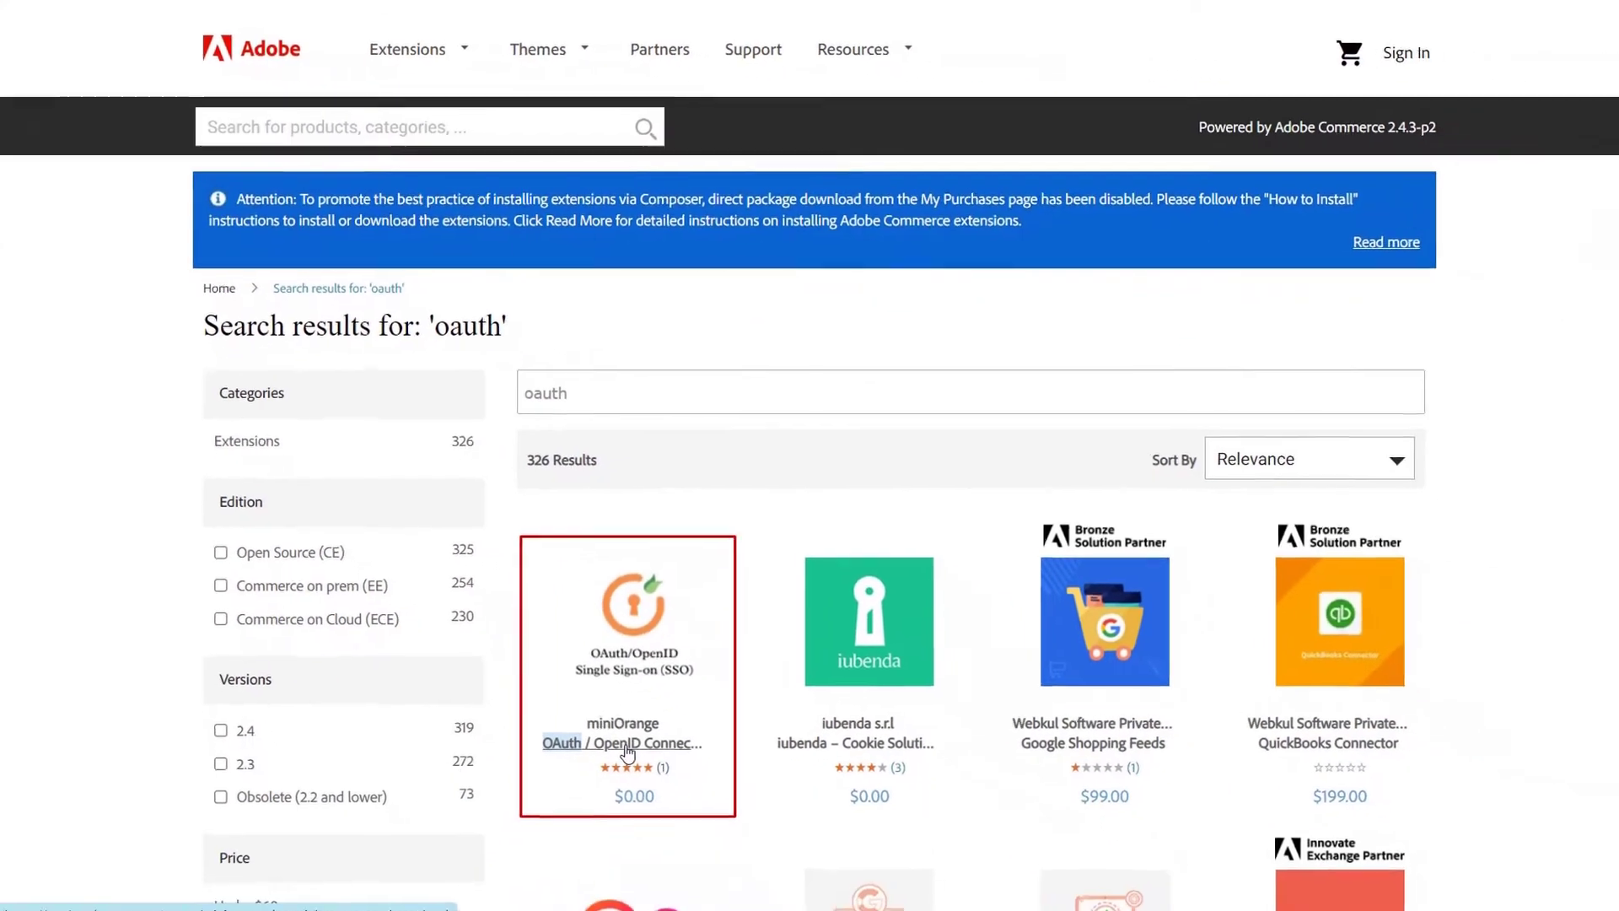
left_click(617, 742)
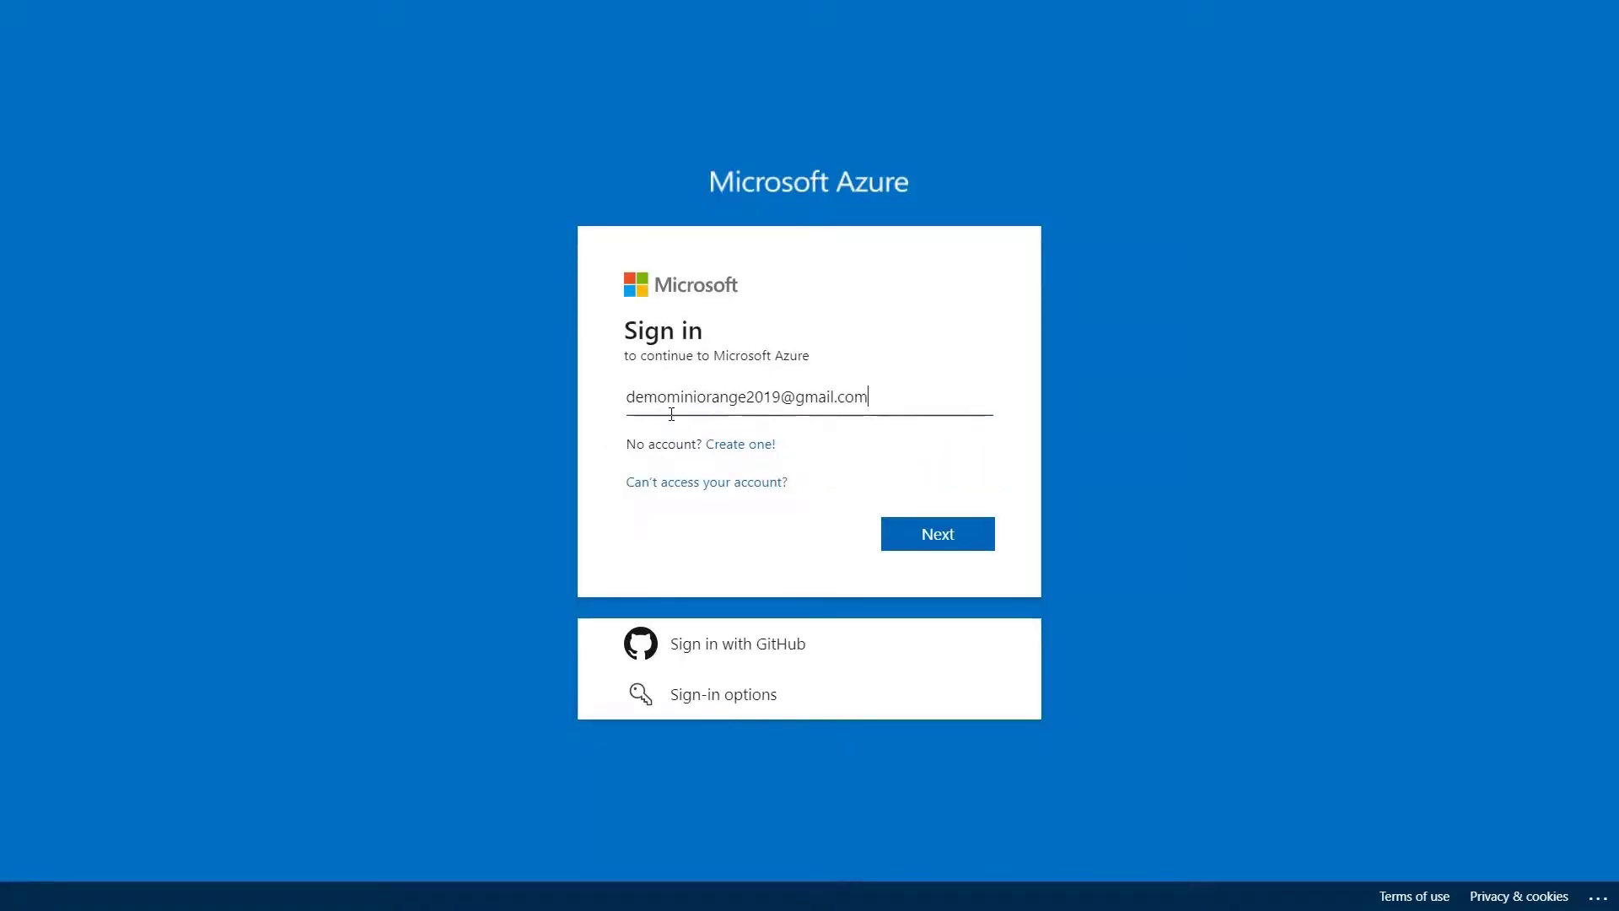
Sign in to Azure, open Azure Active Directory and start adding a new app registration
left_click(924, 545)
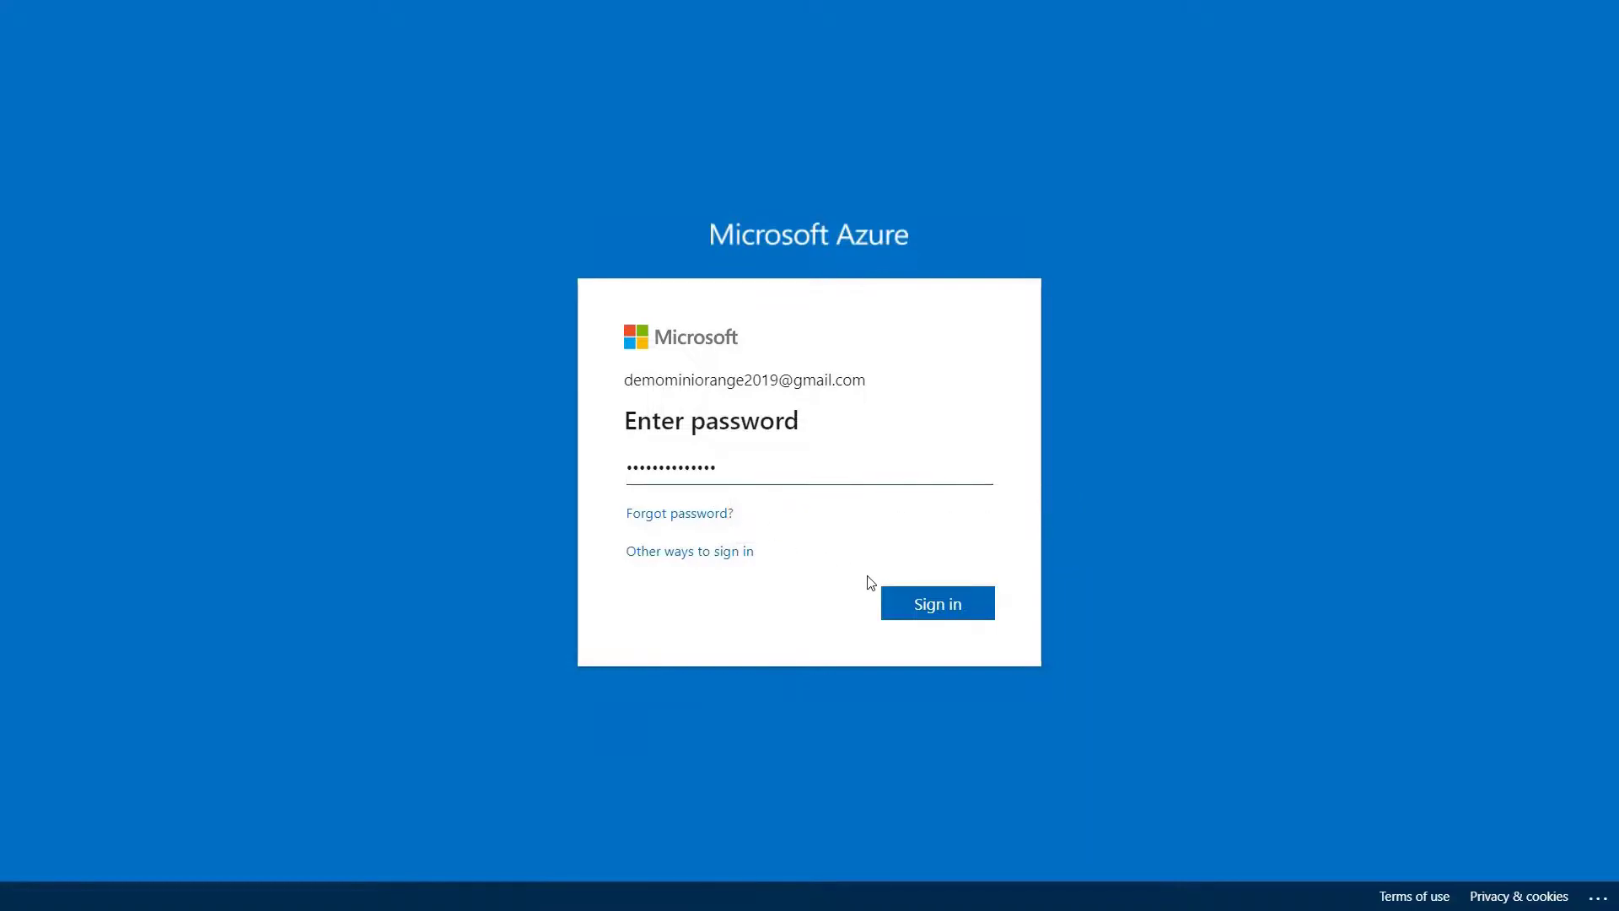
left_click(894, 607)
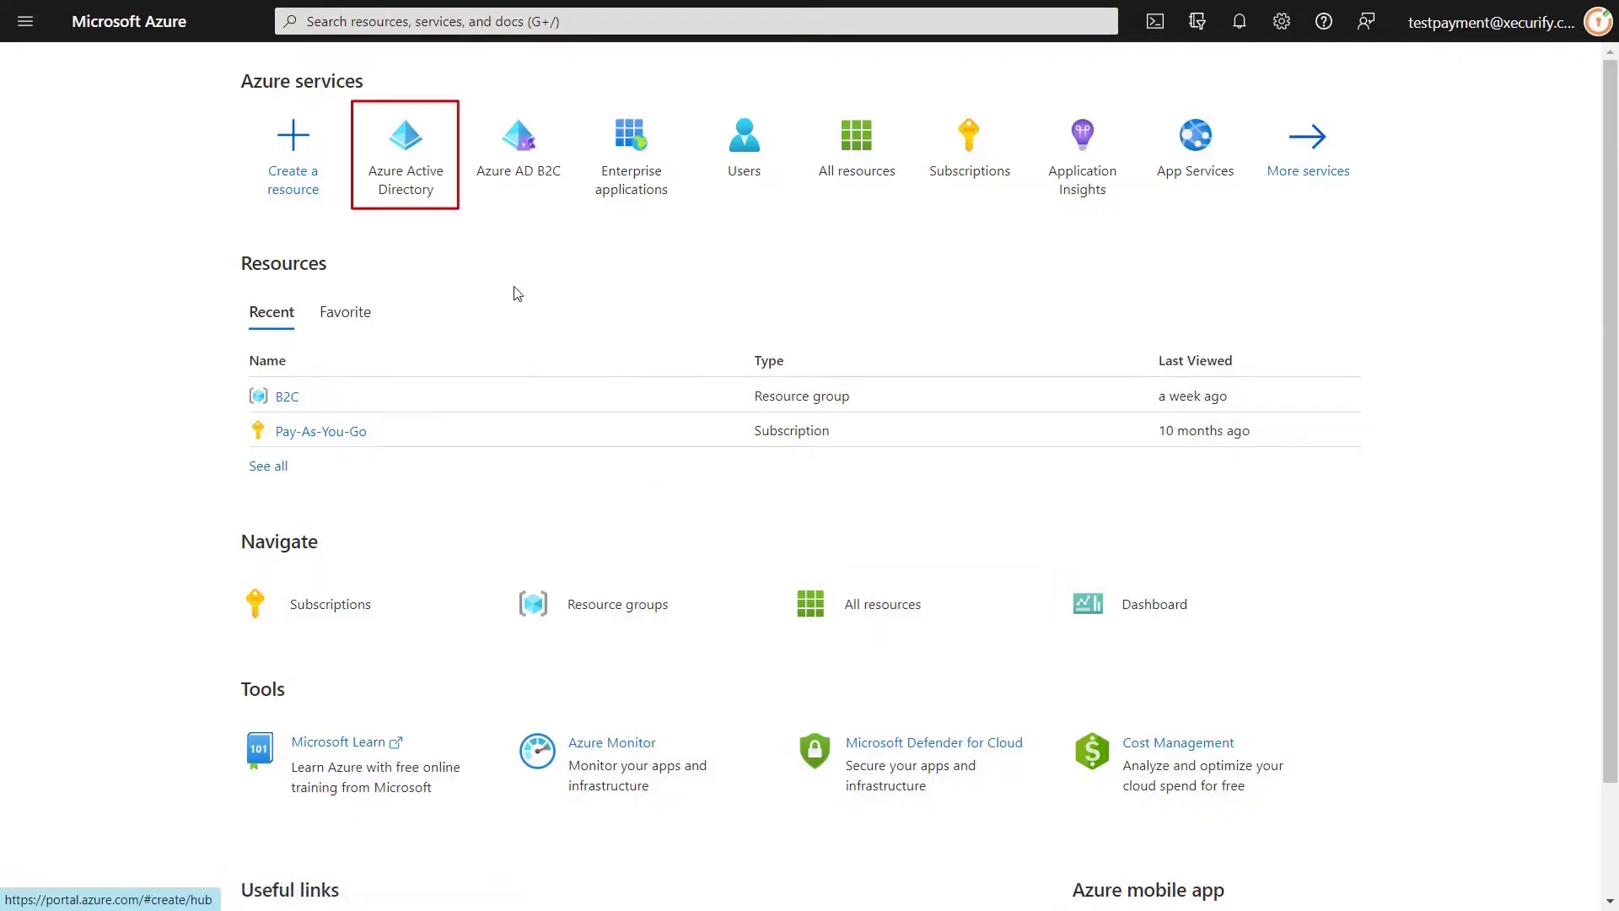
left_click(403, 164)
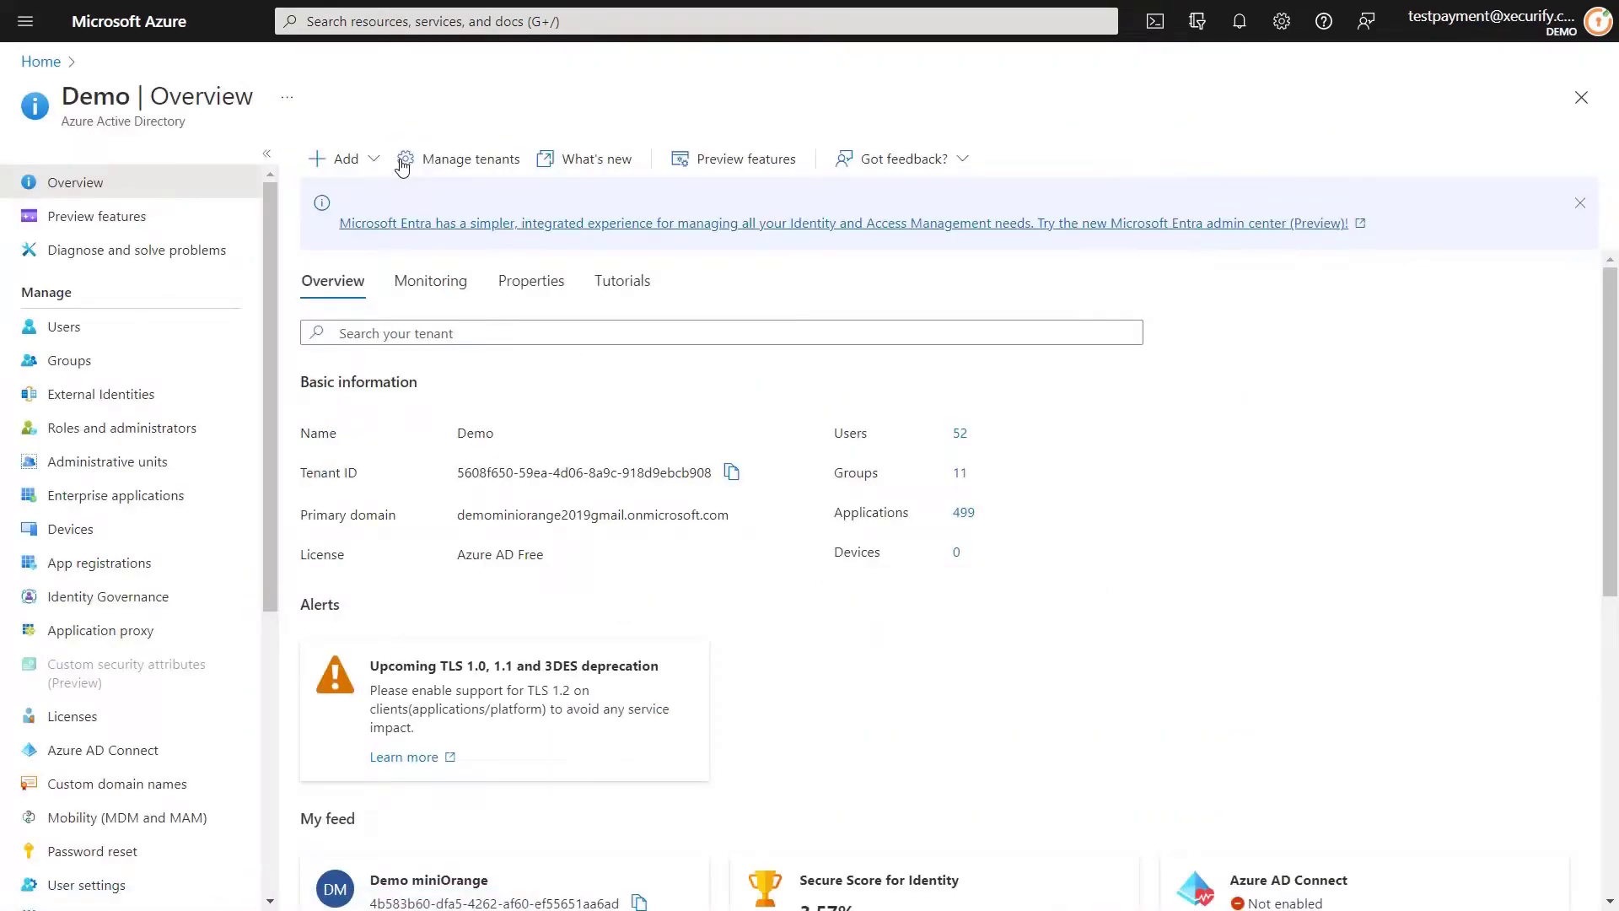
left_click(345, 161)
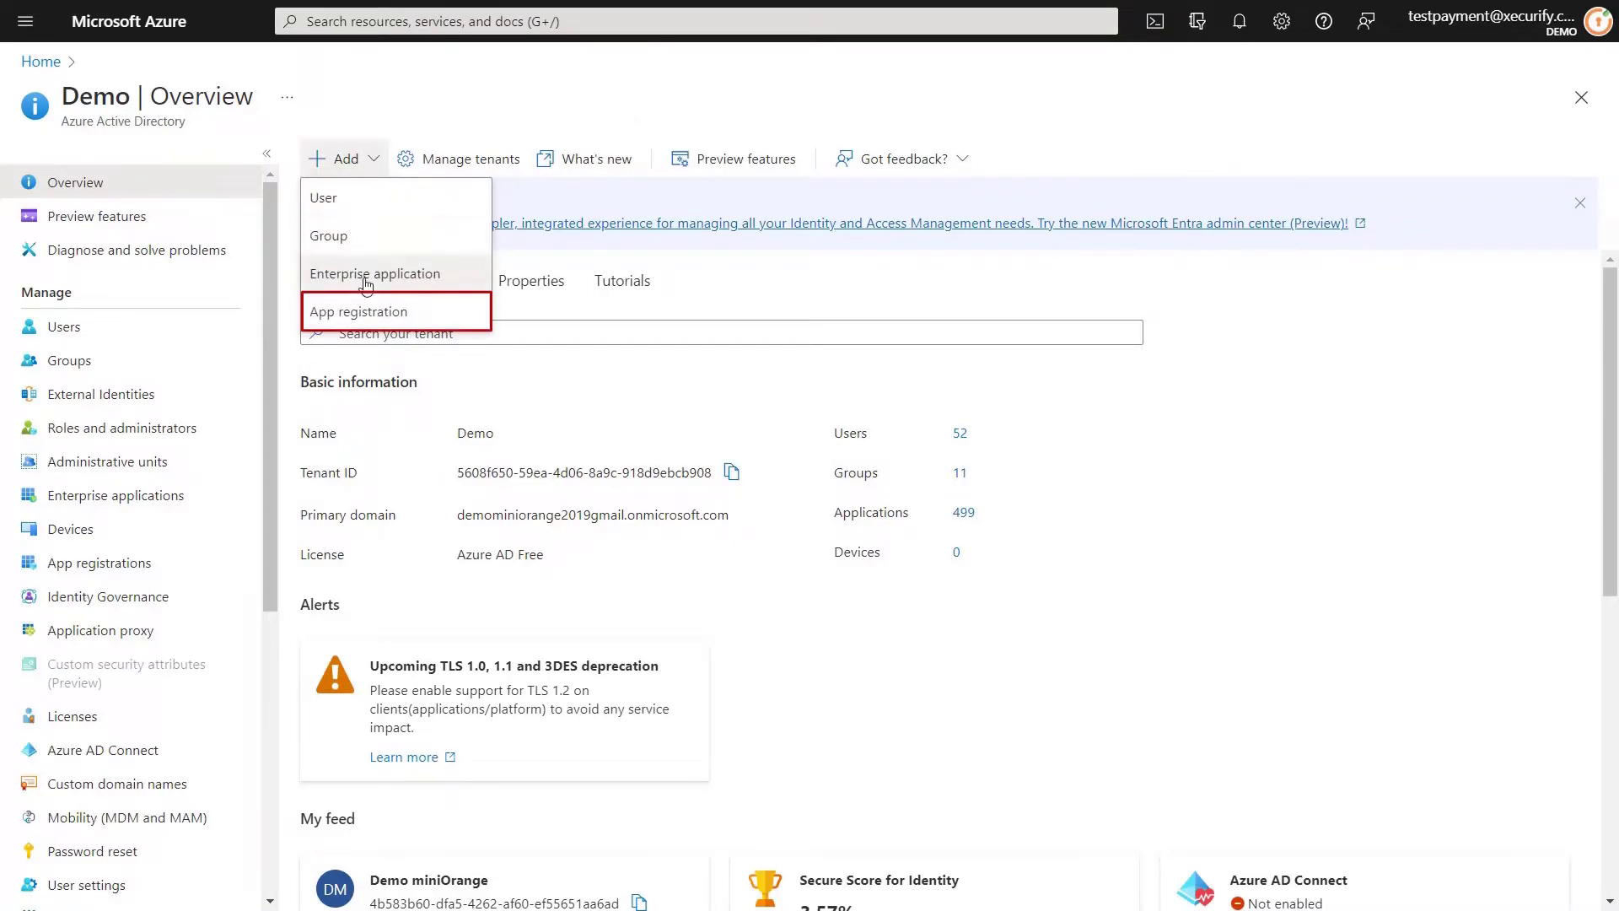
Register Magento_OAuth_Client_test for any organization and personal accounts with the Magento callback as Web redirect URI
left_click(370, 312)
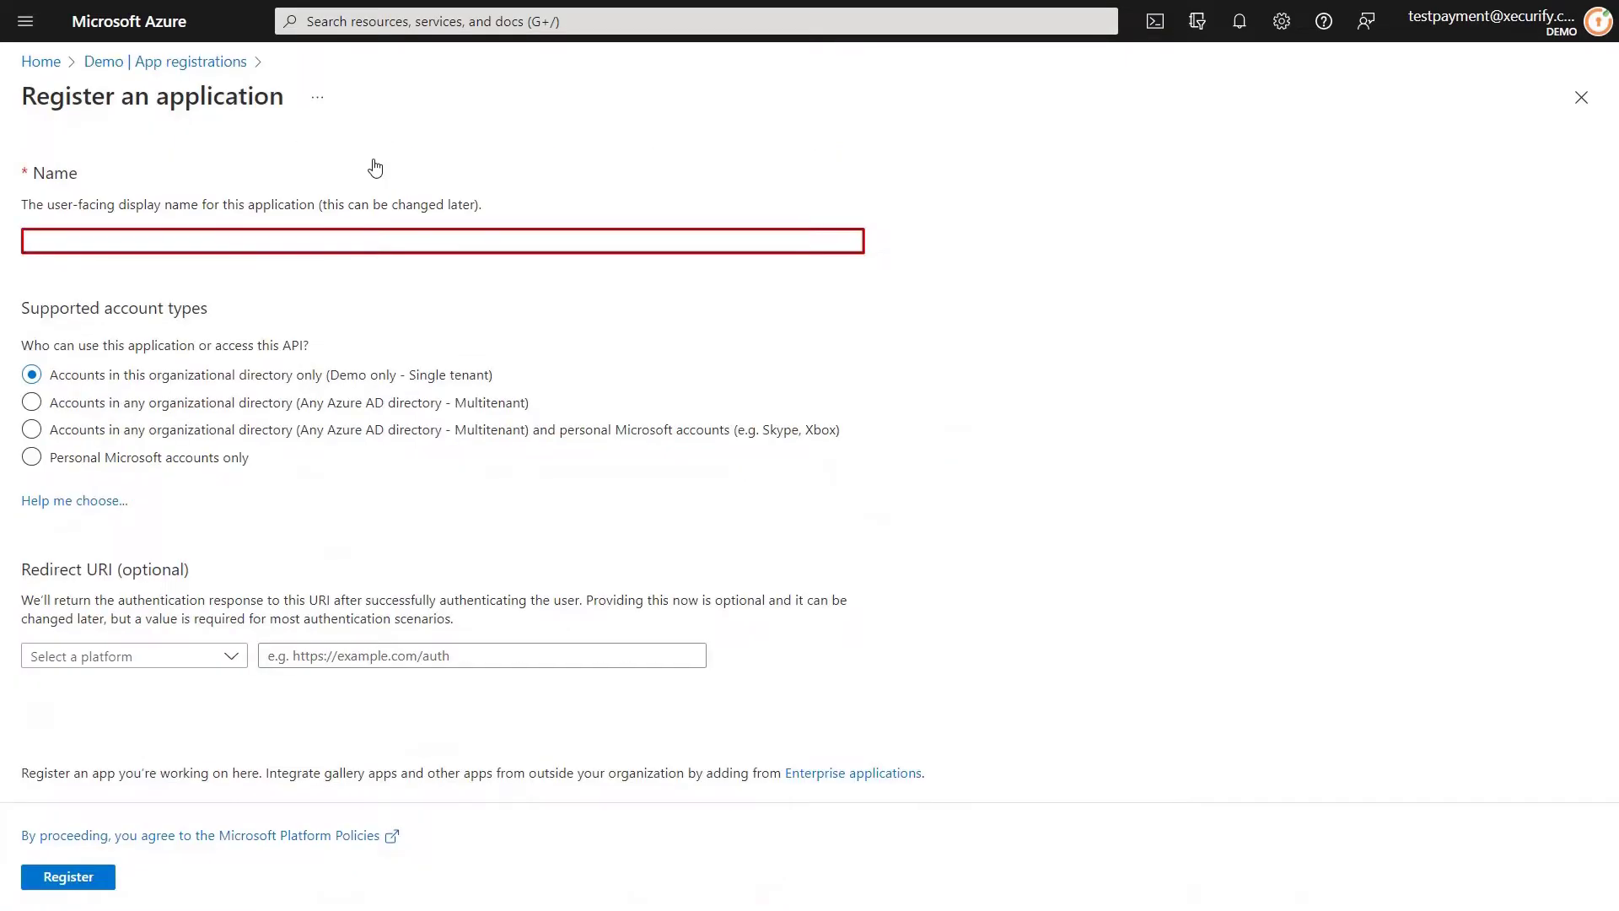
type("Magento_OAuth")
type("_Client_test")
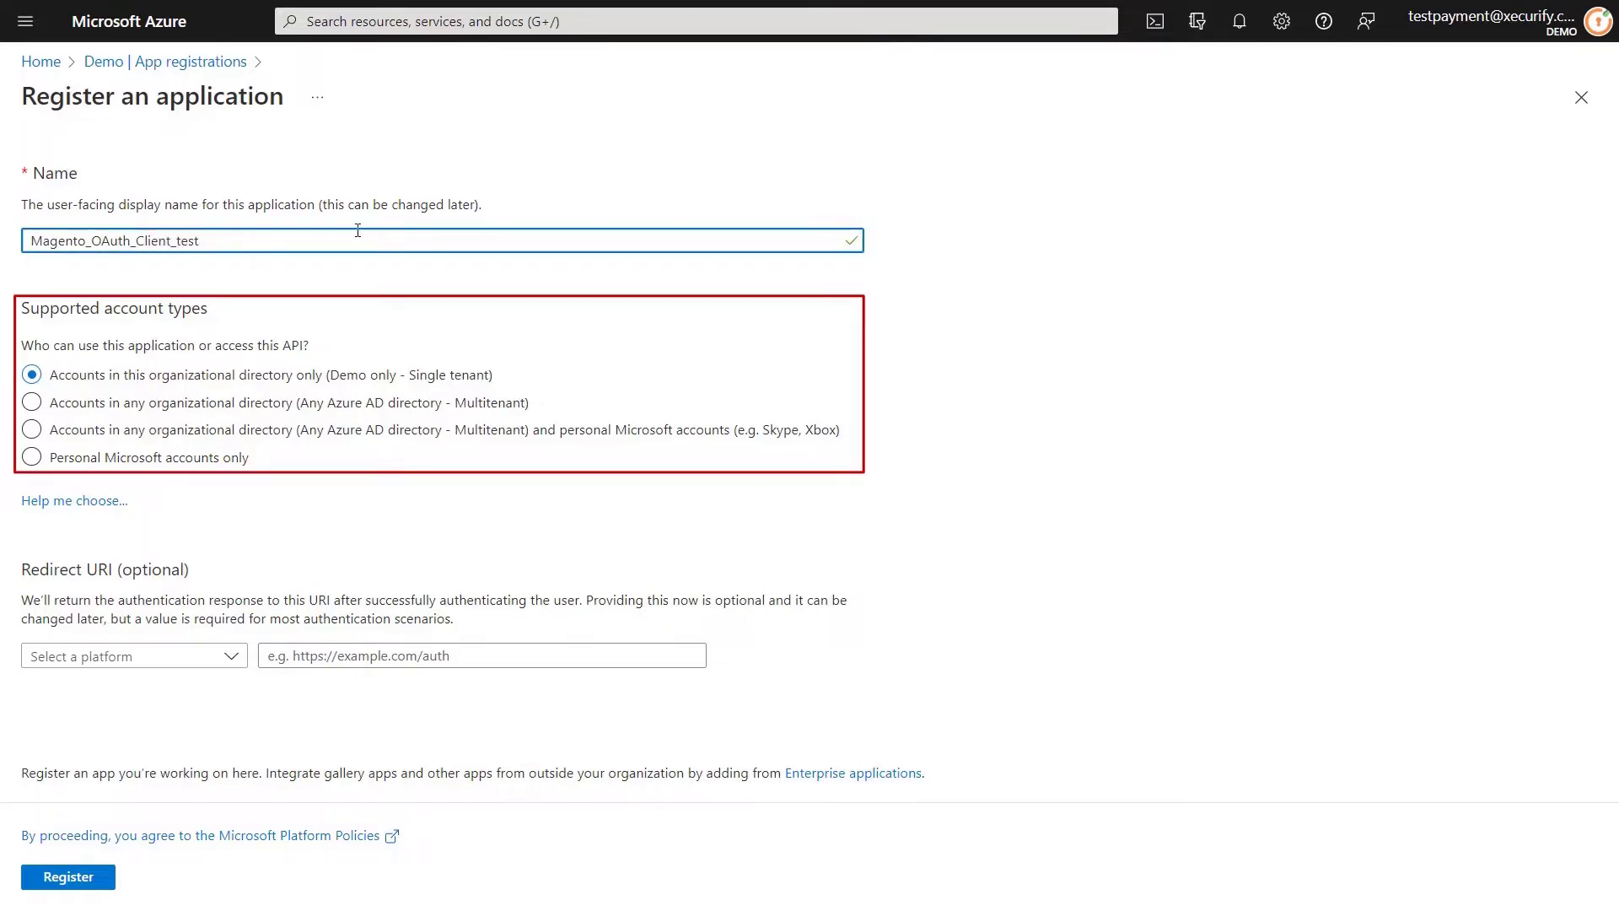
left_click(31, 432)
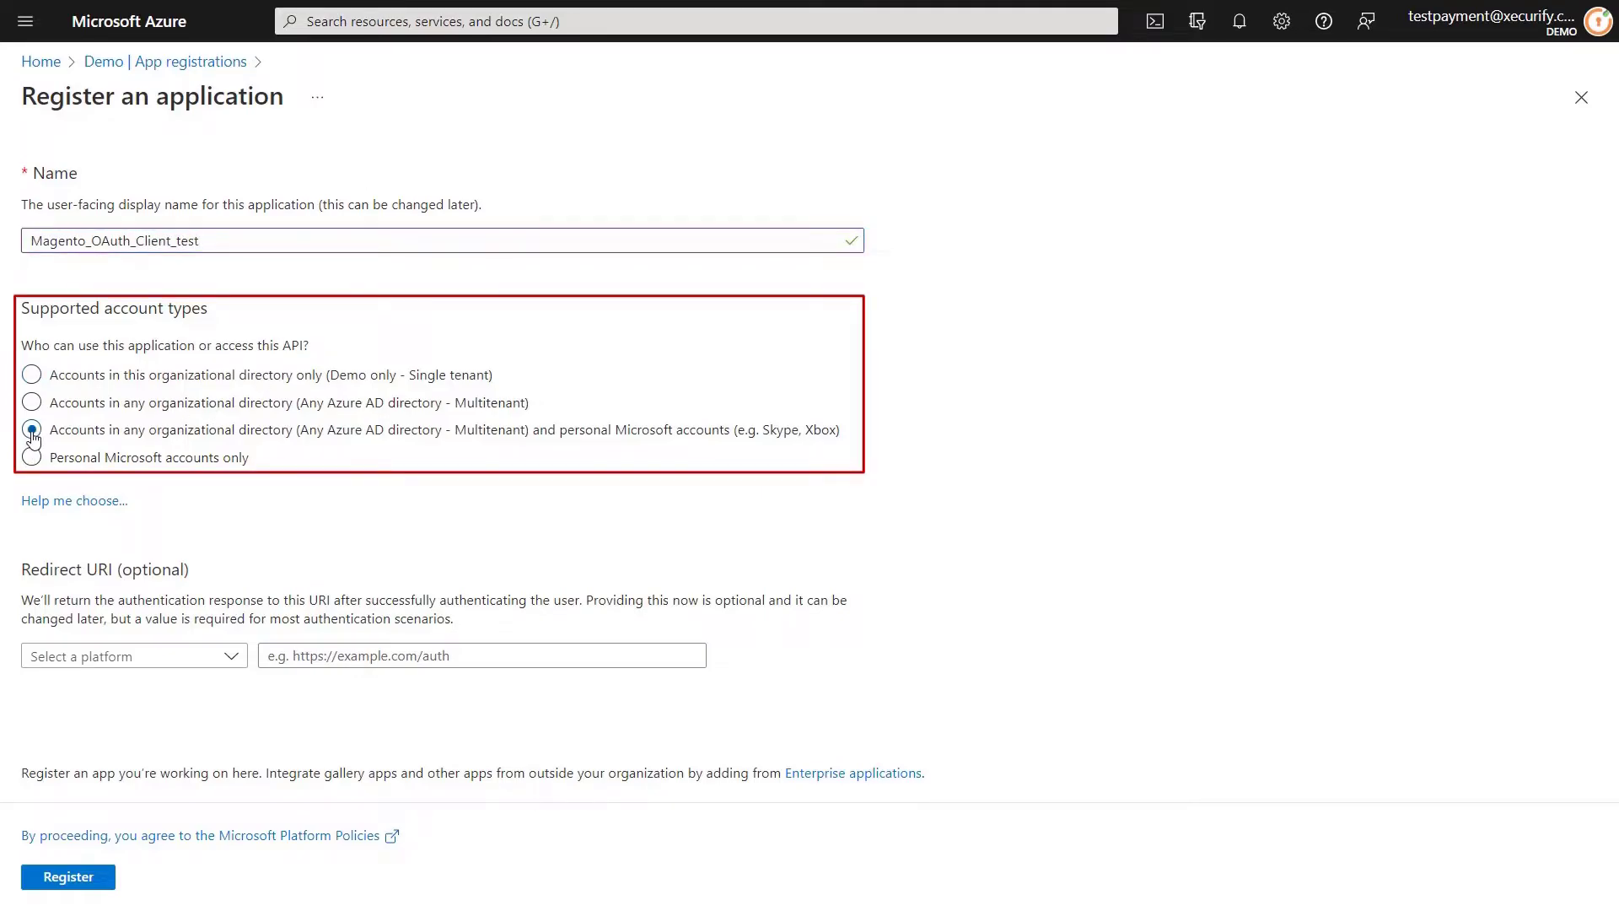
left_click(228, 666)
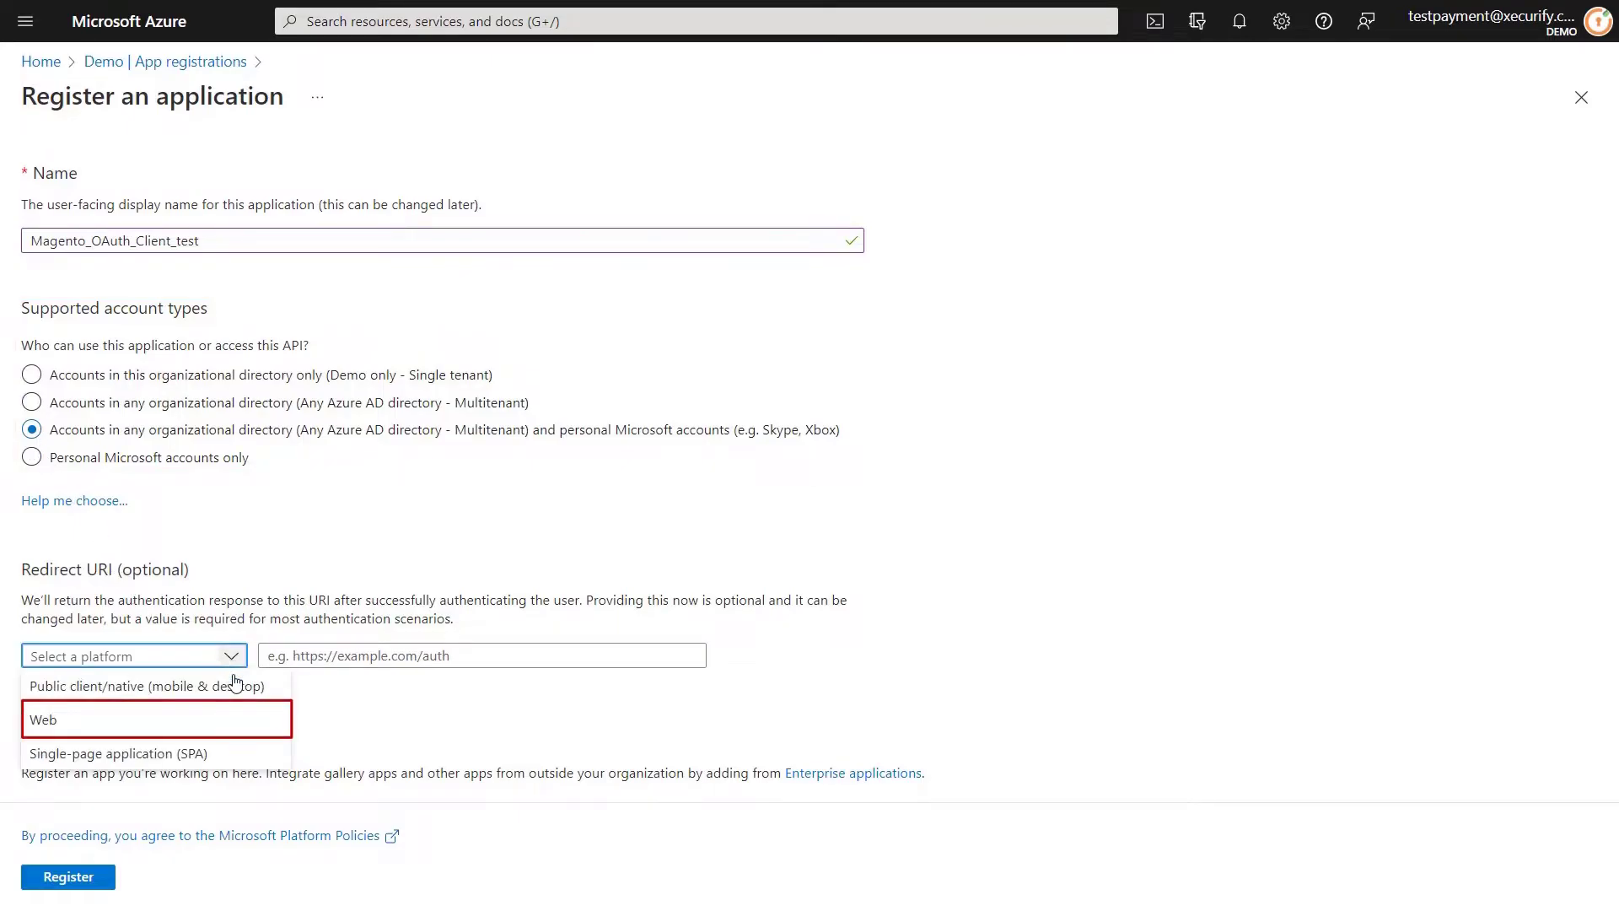
left_click(216, 733)
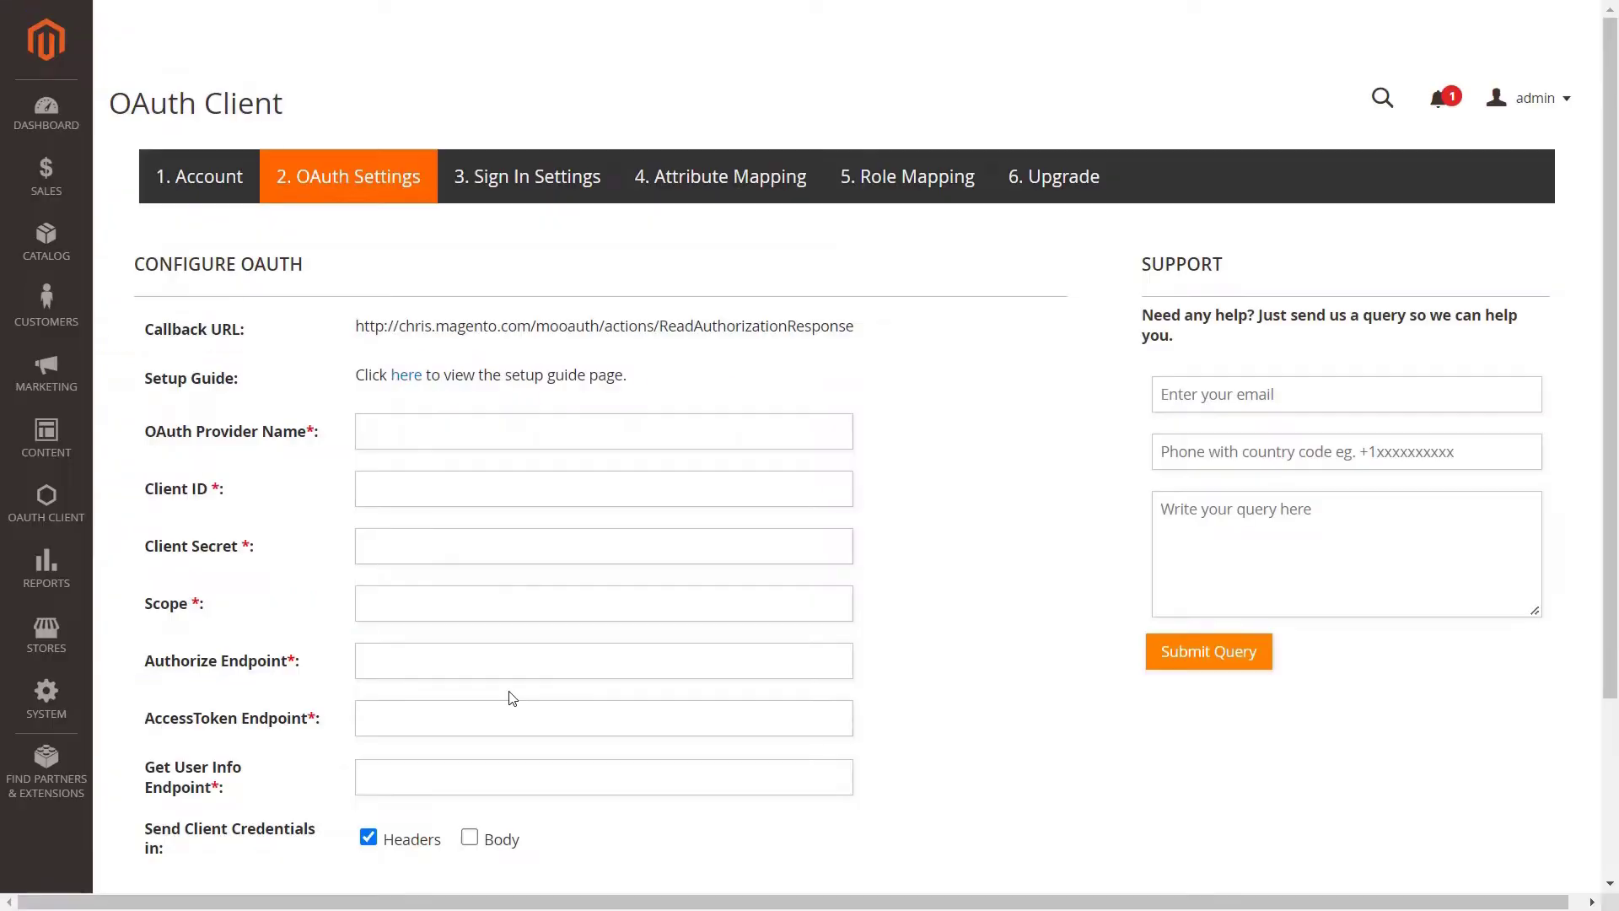
left_click_drag(865, 328, 354, 326)
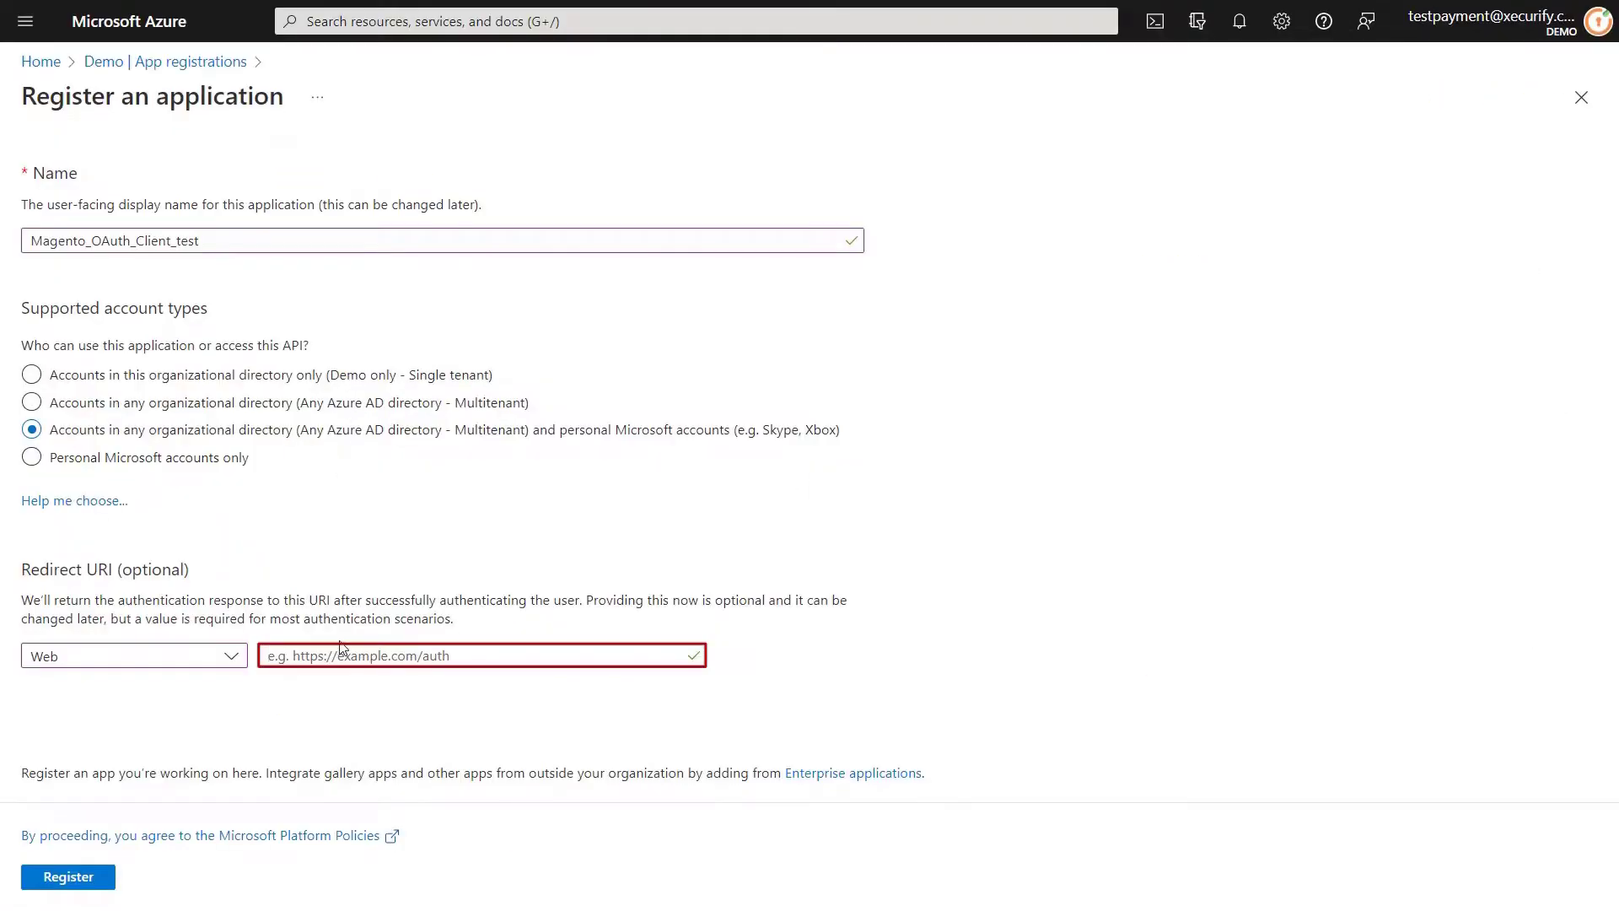
key("ctrl+v")
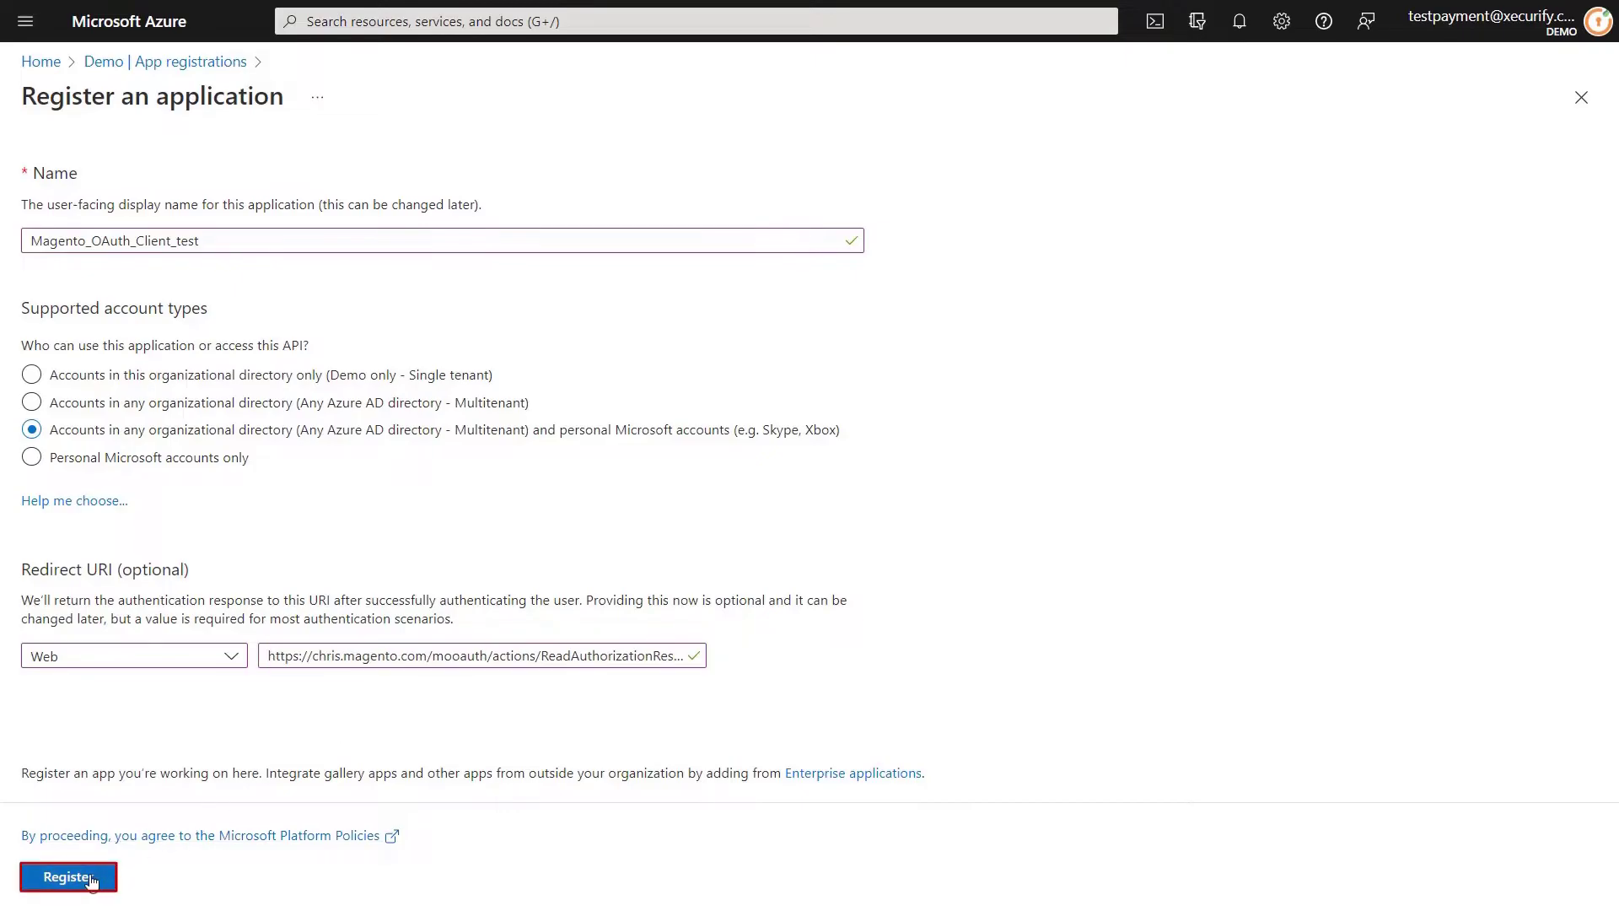
left_click(91, 882)
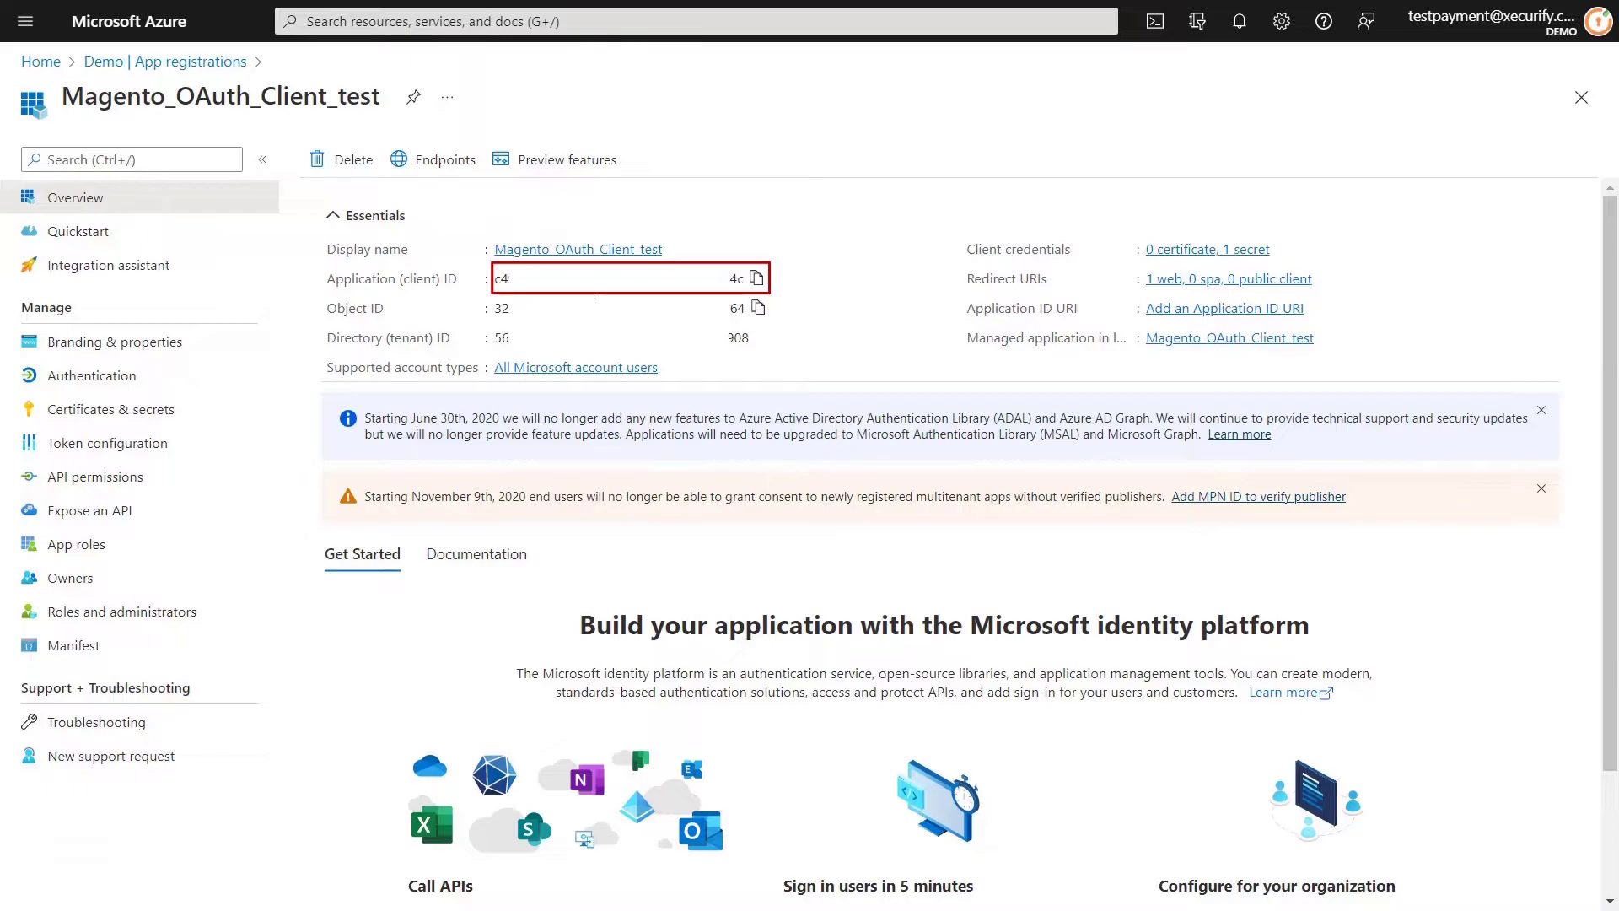
Copy the Application (client) ID into Magento's Client ID field
left_click(757, 277)
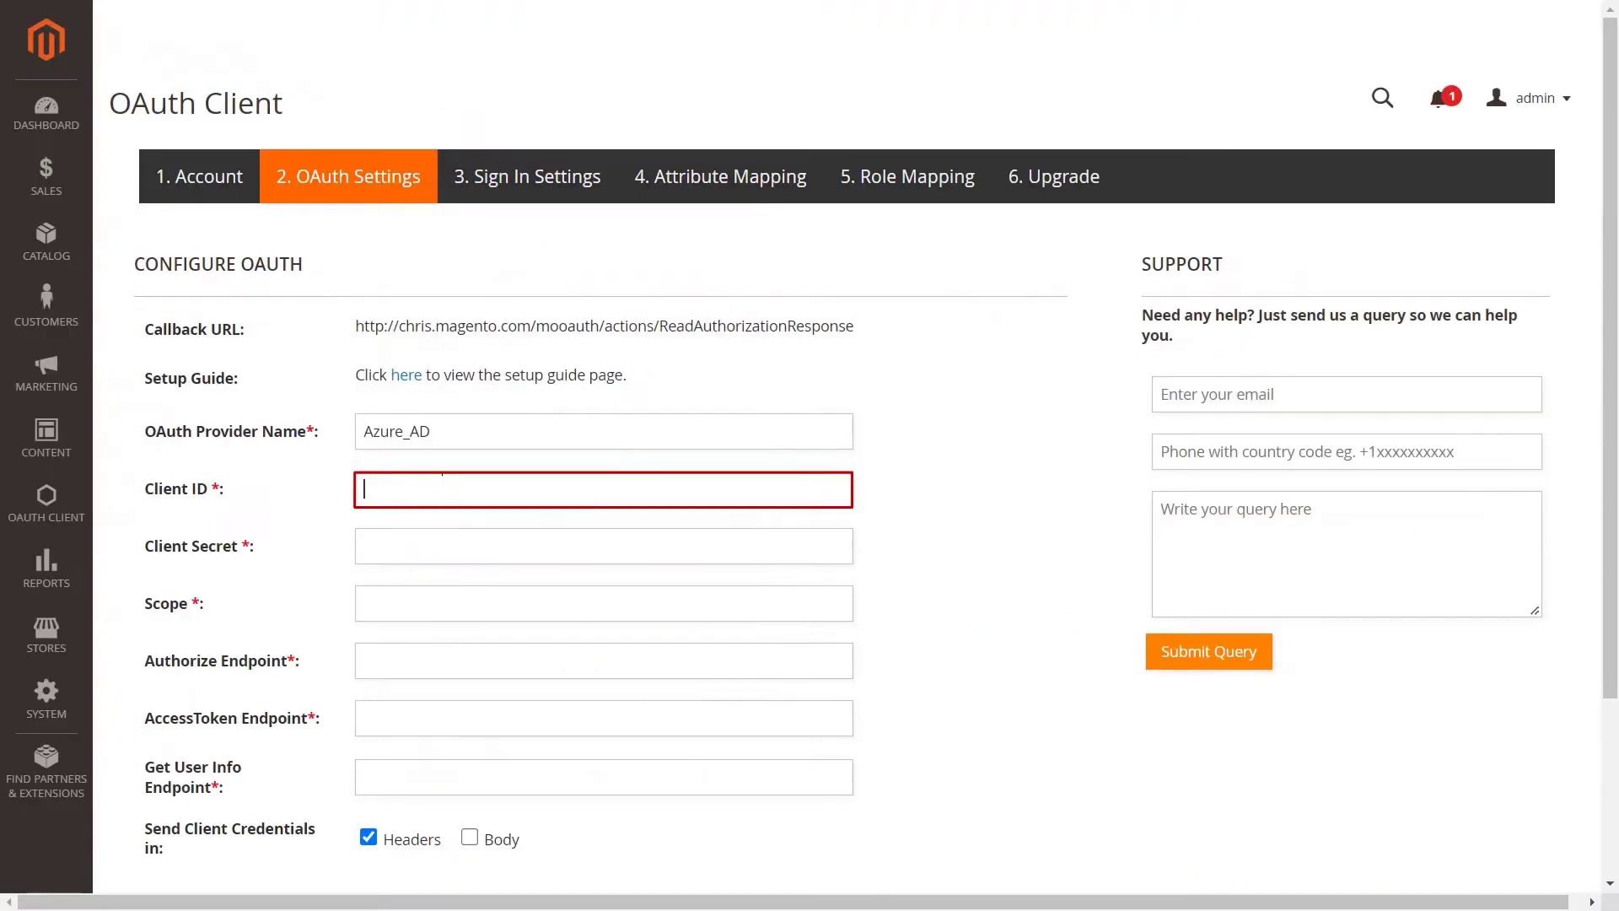
key("ctrl+v")
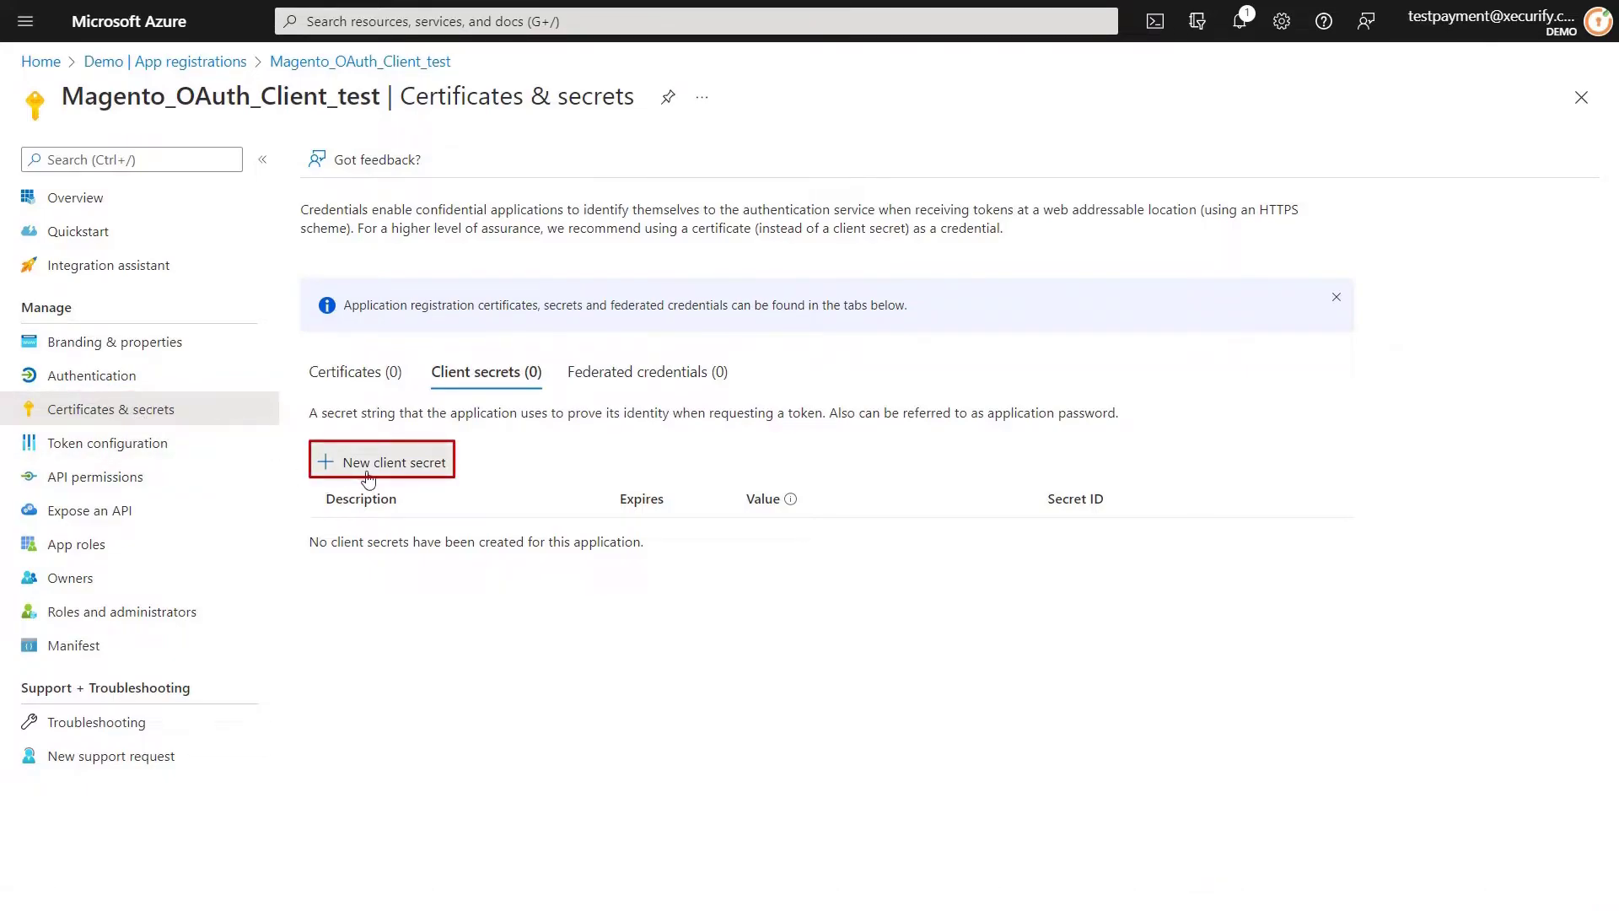
Add a client secret named Secret Key with the default 6-month expiry
left_click(368, 467)
type("Sec")
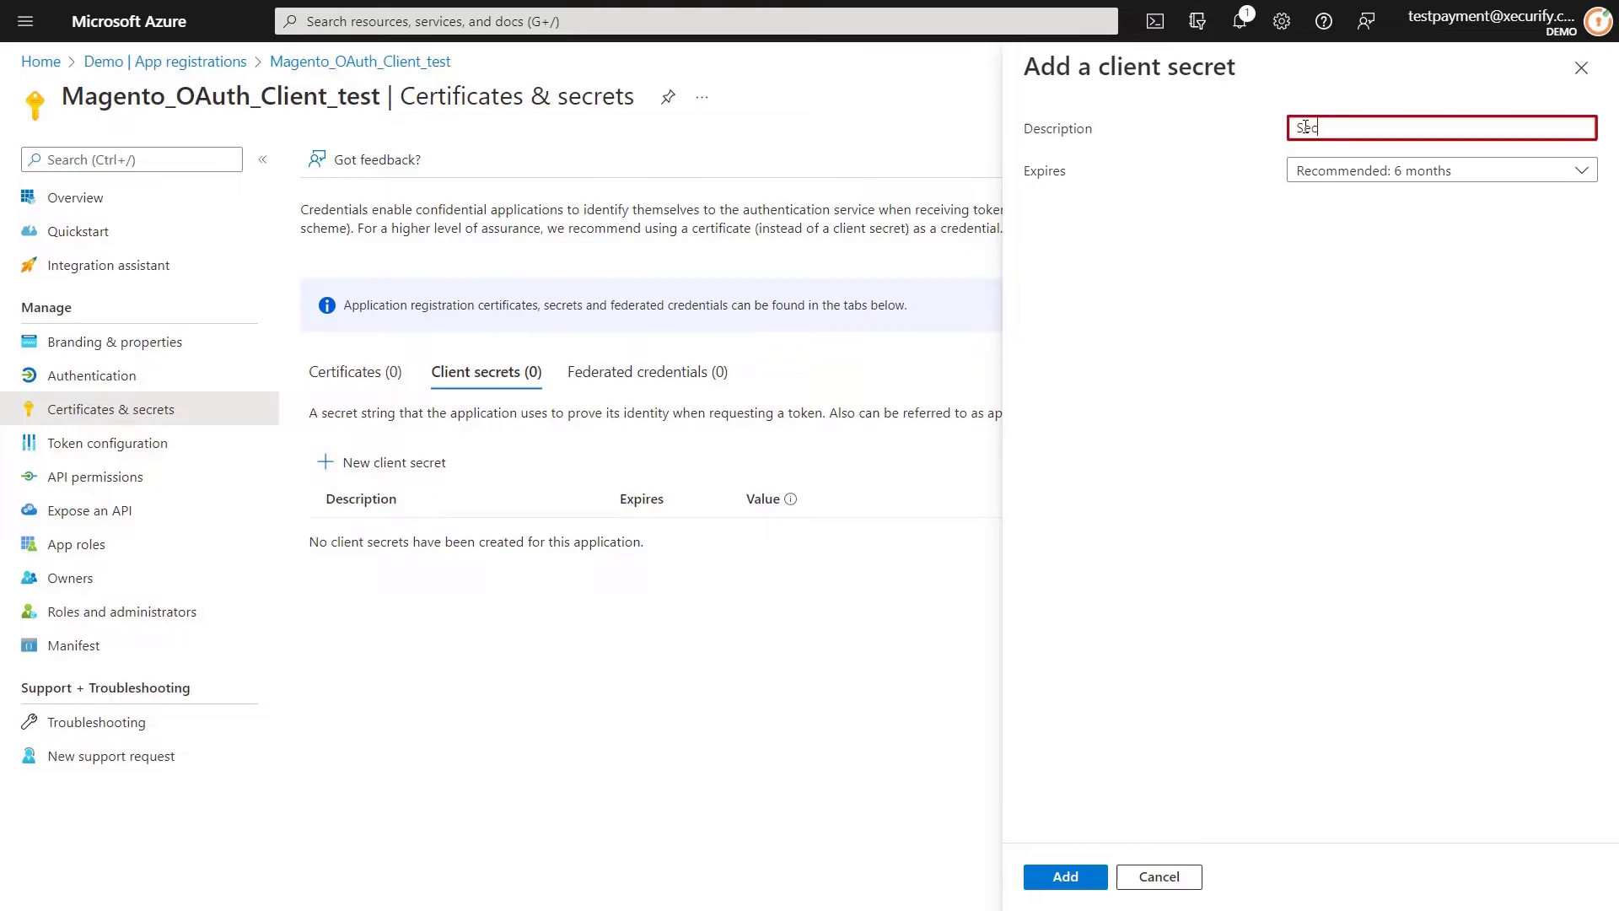
type("ret Key")
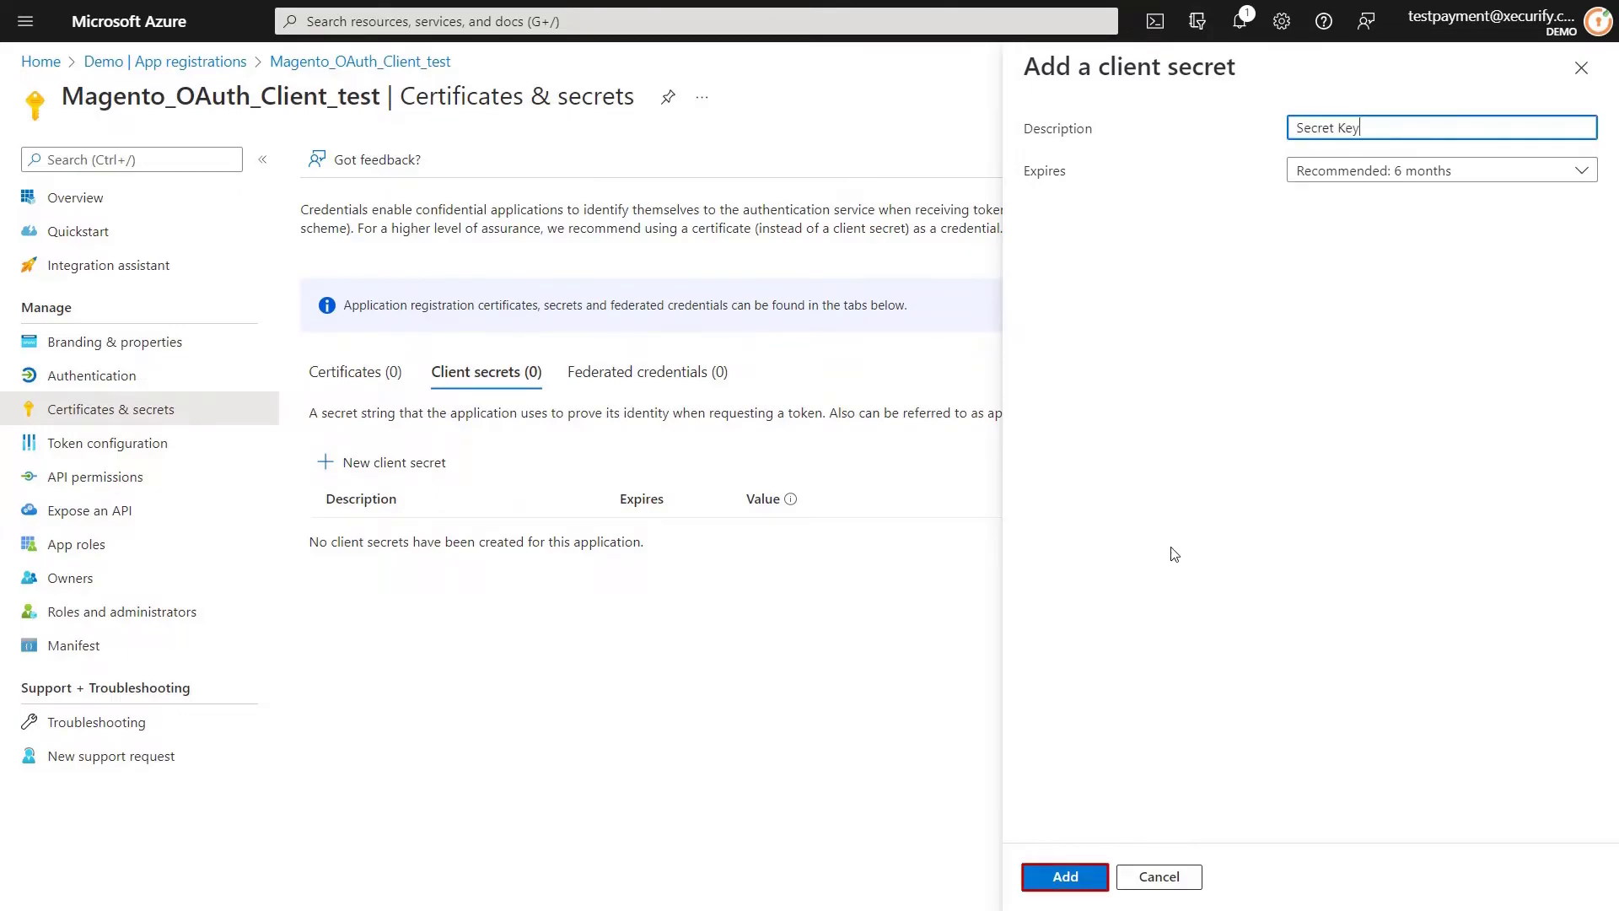
left_click(1047, 883)
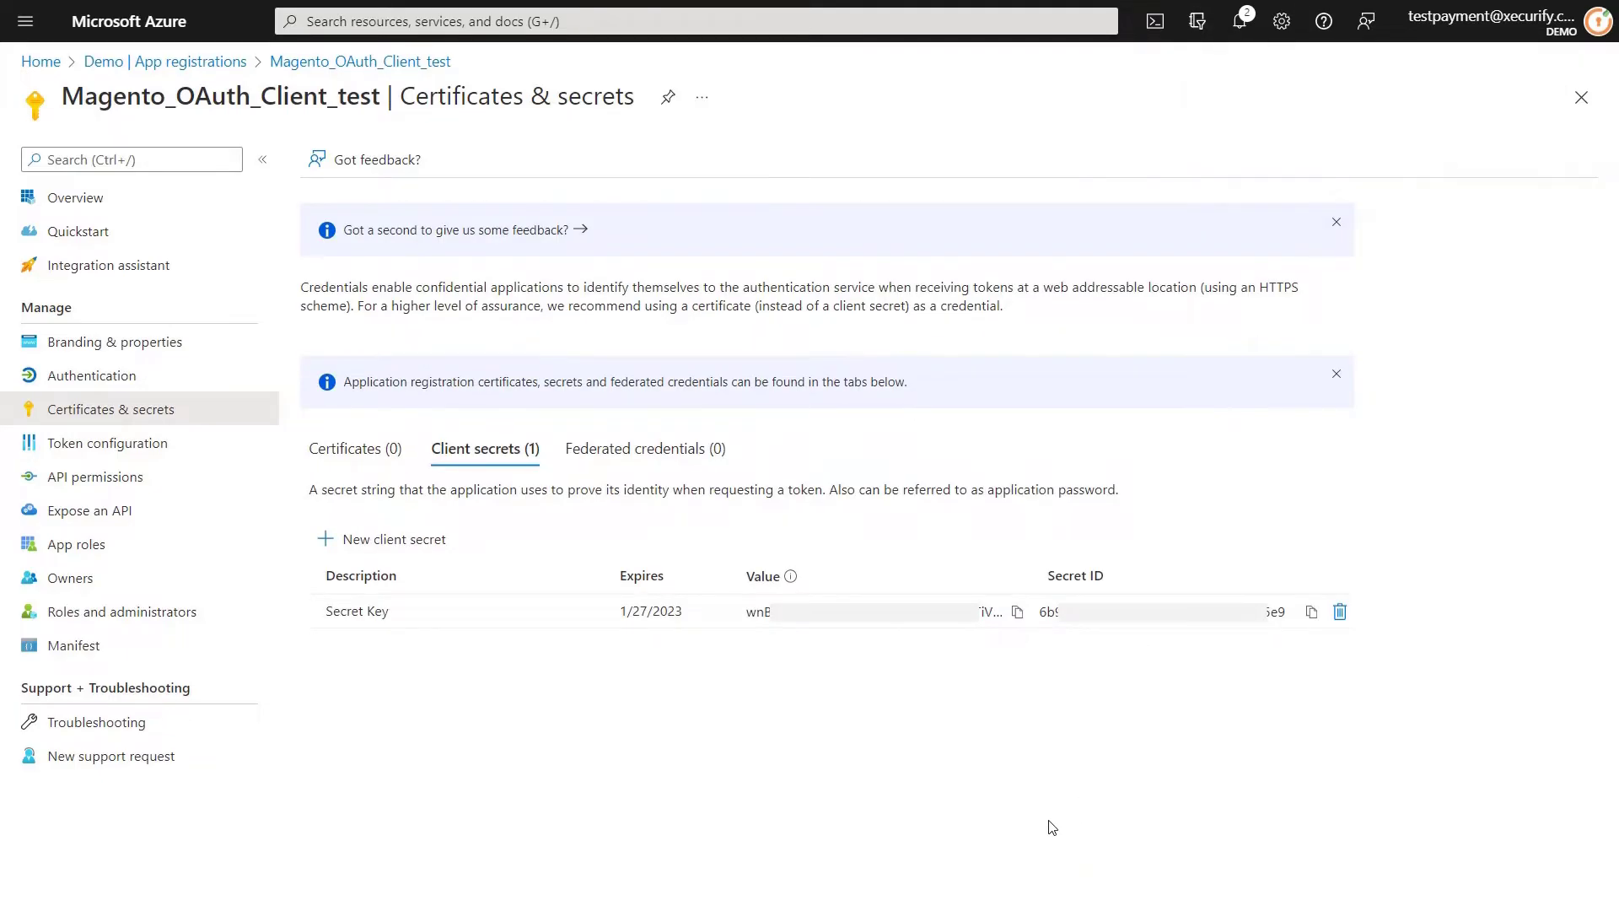
Paste the copied secret value into Magento's Client Secret and set scope 'openid email profile'
left_click(1017, 612)
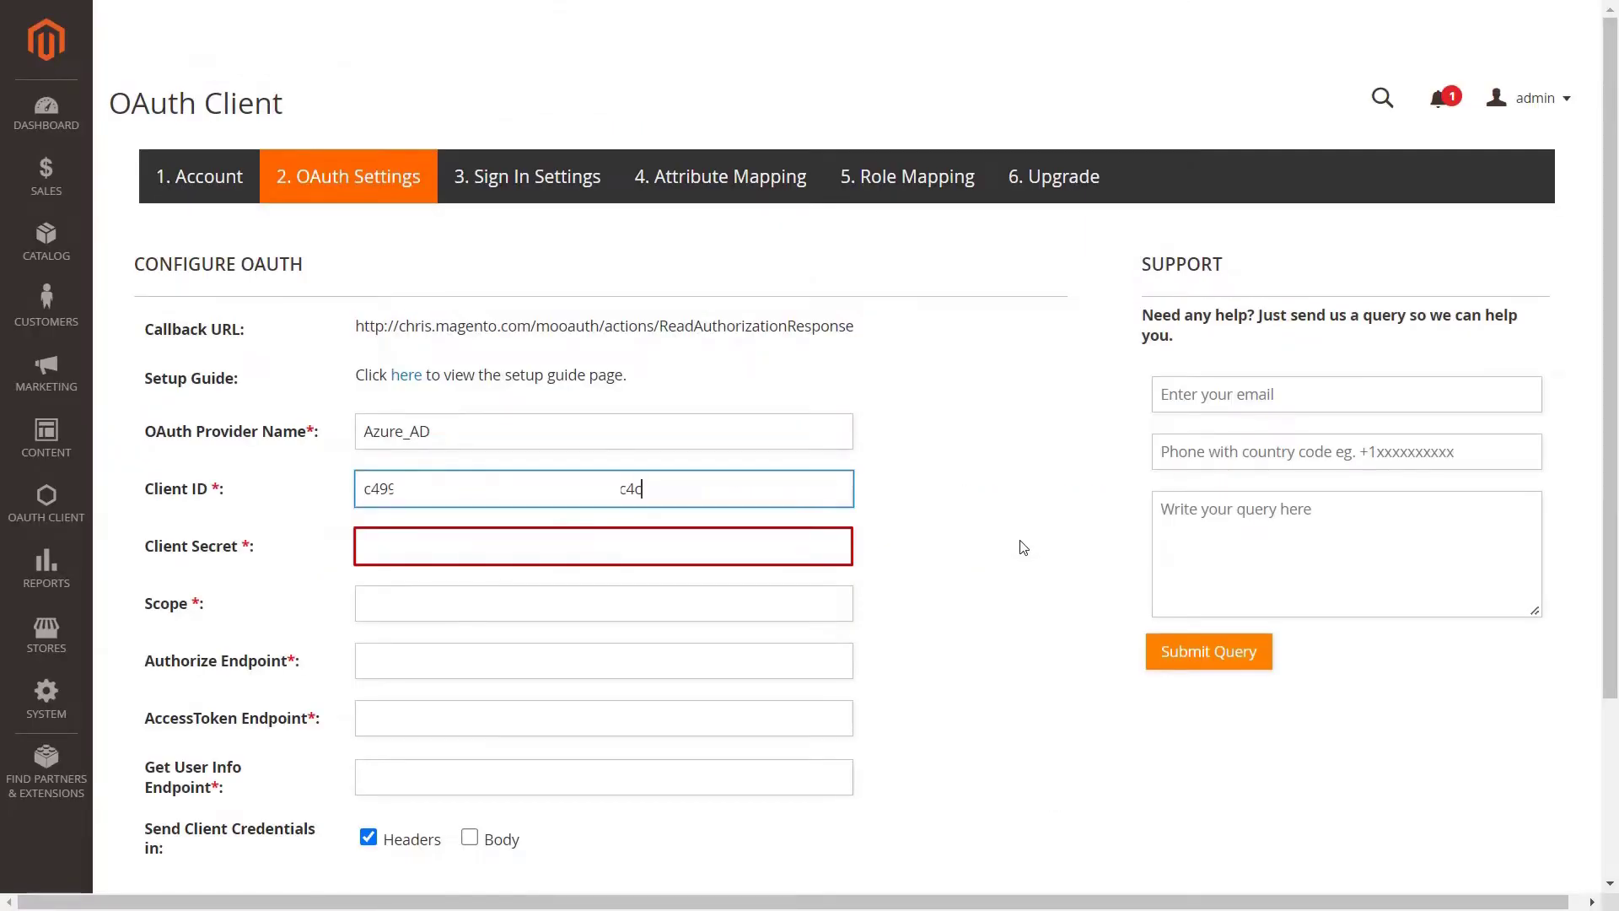
left_click(786, 545)
key("ctrl+v")
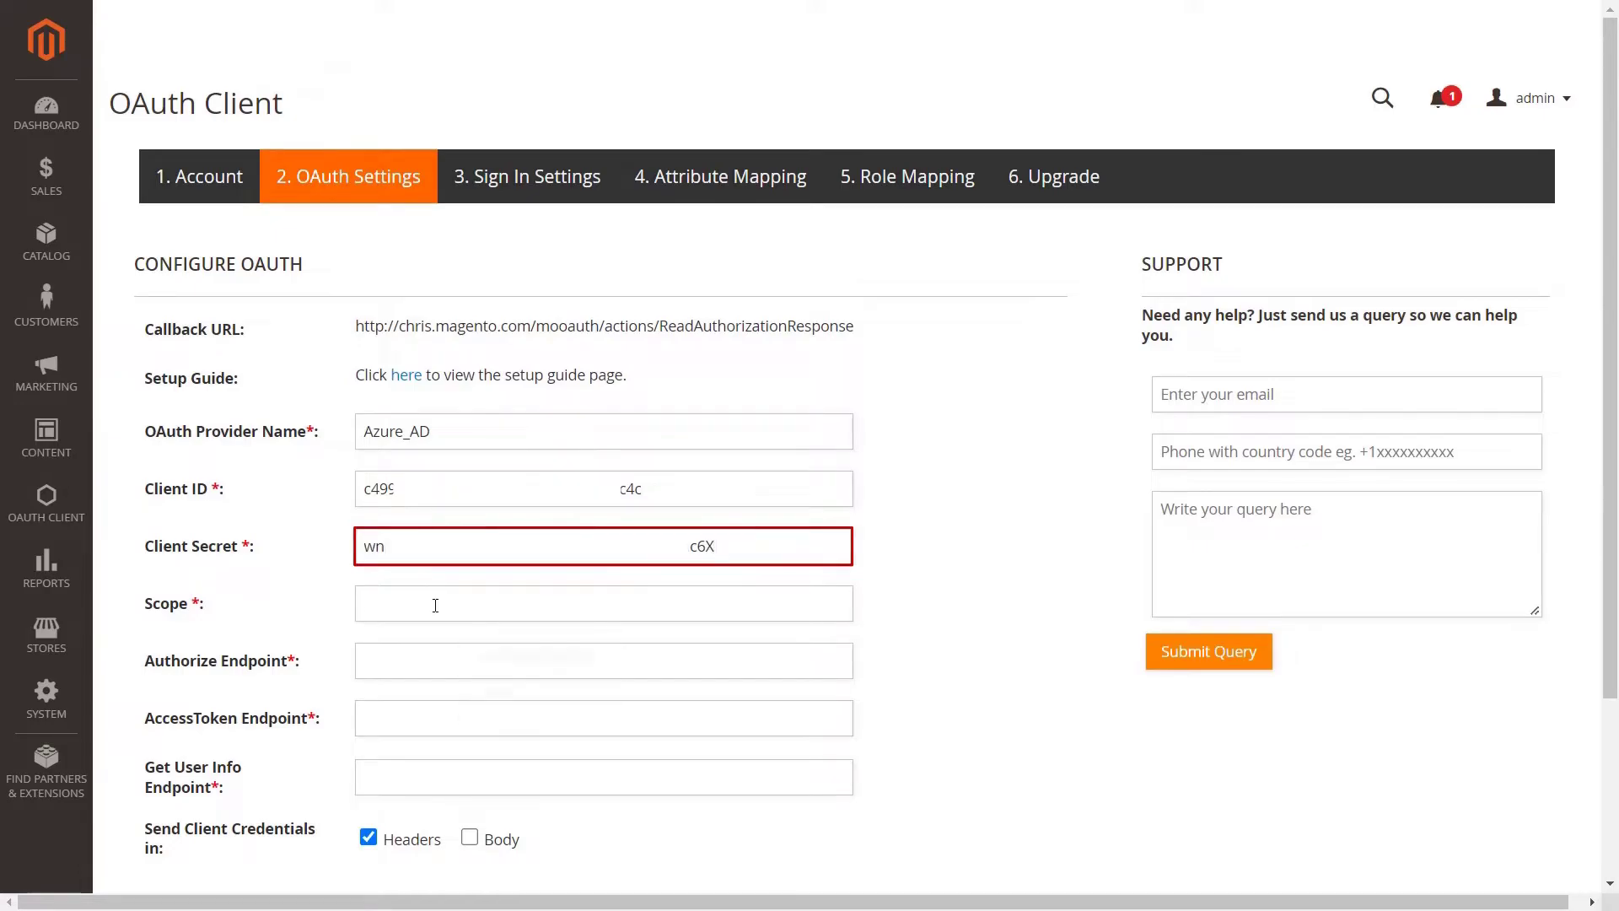
left_click(435, 603)
type("openid email profile")
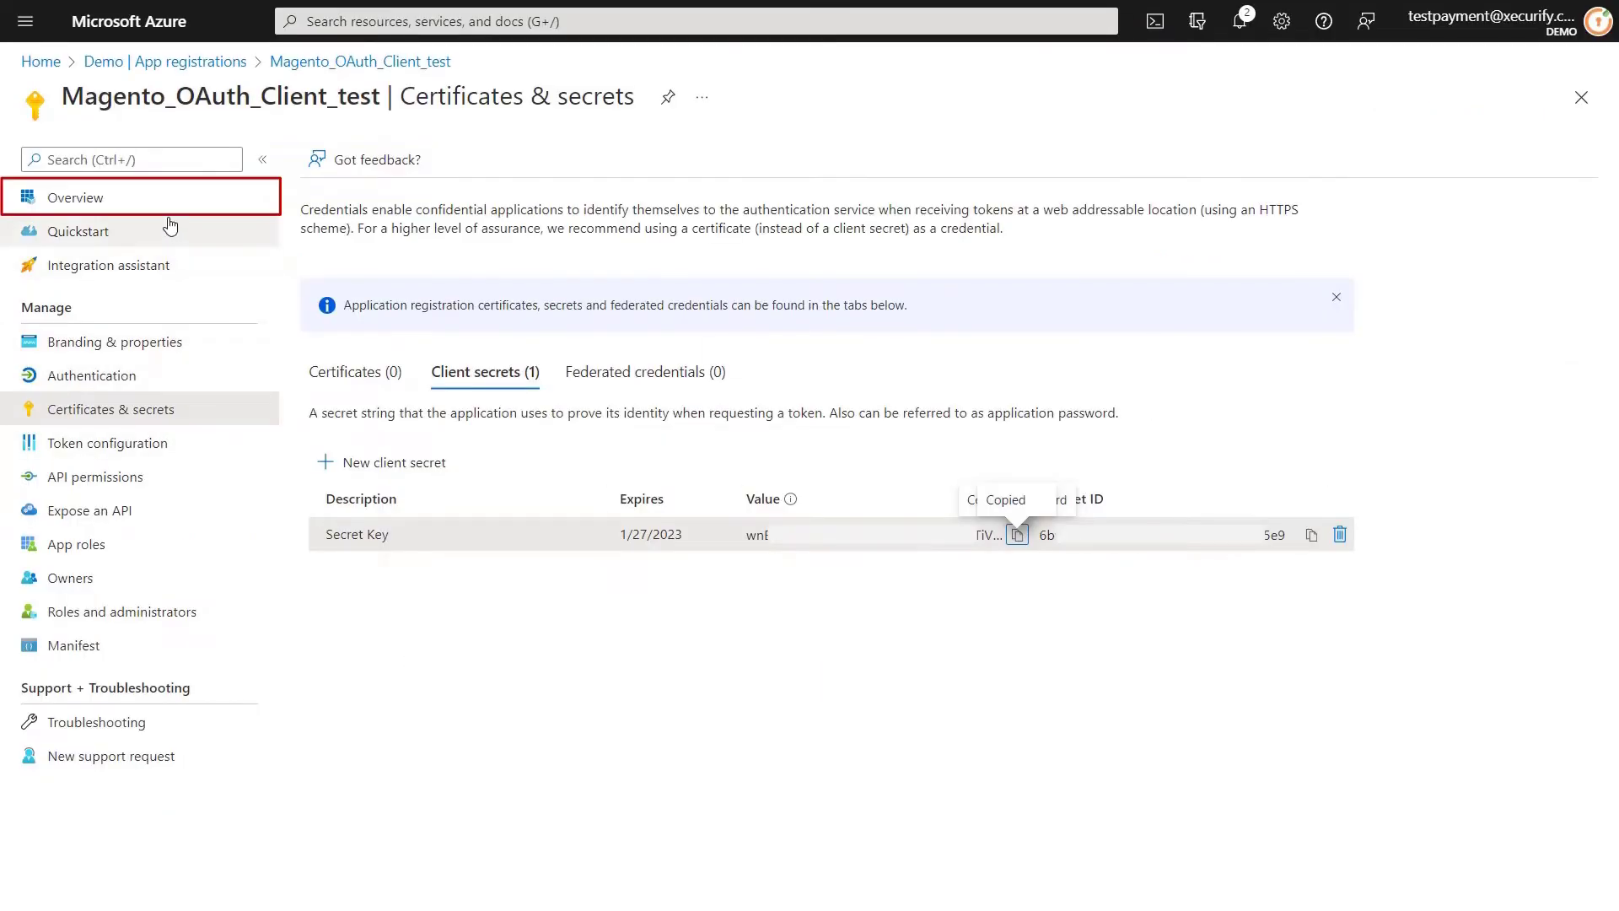
Copy Azure's v2.0 authorize and token endpoints and the Graph userinfo URL into Magento's endpoint fields
left_click(165, 213)
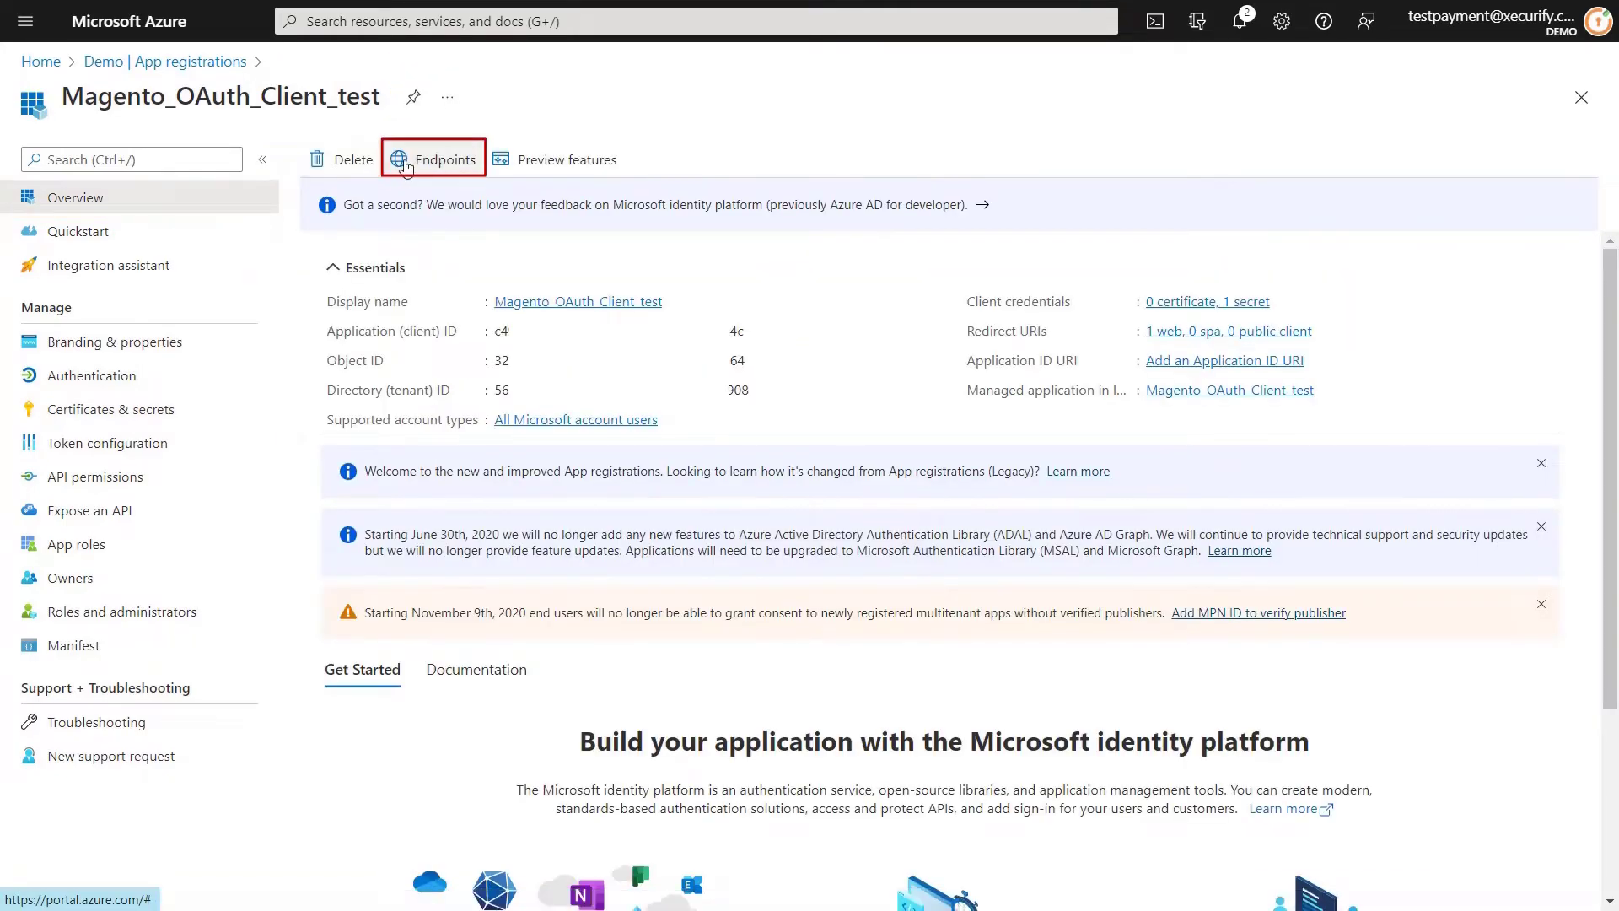
left_click(405, 165)
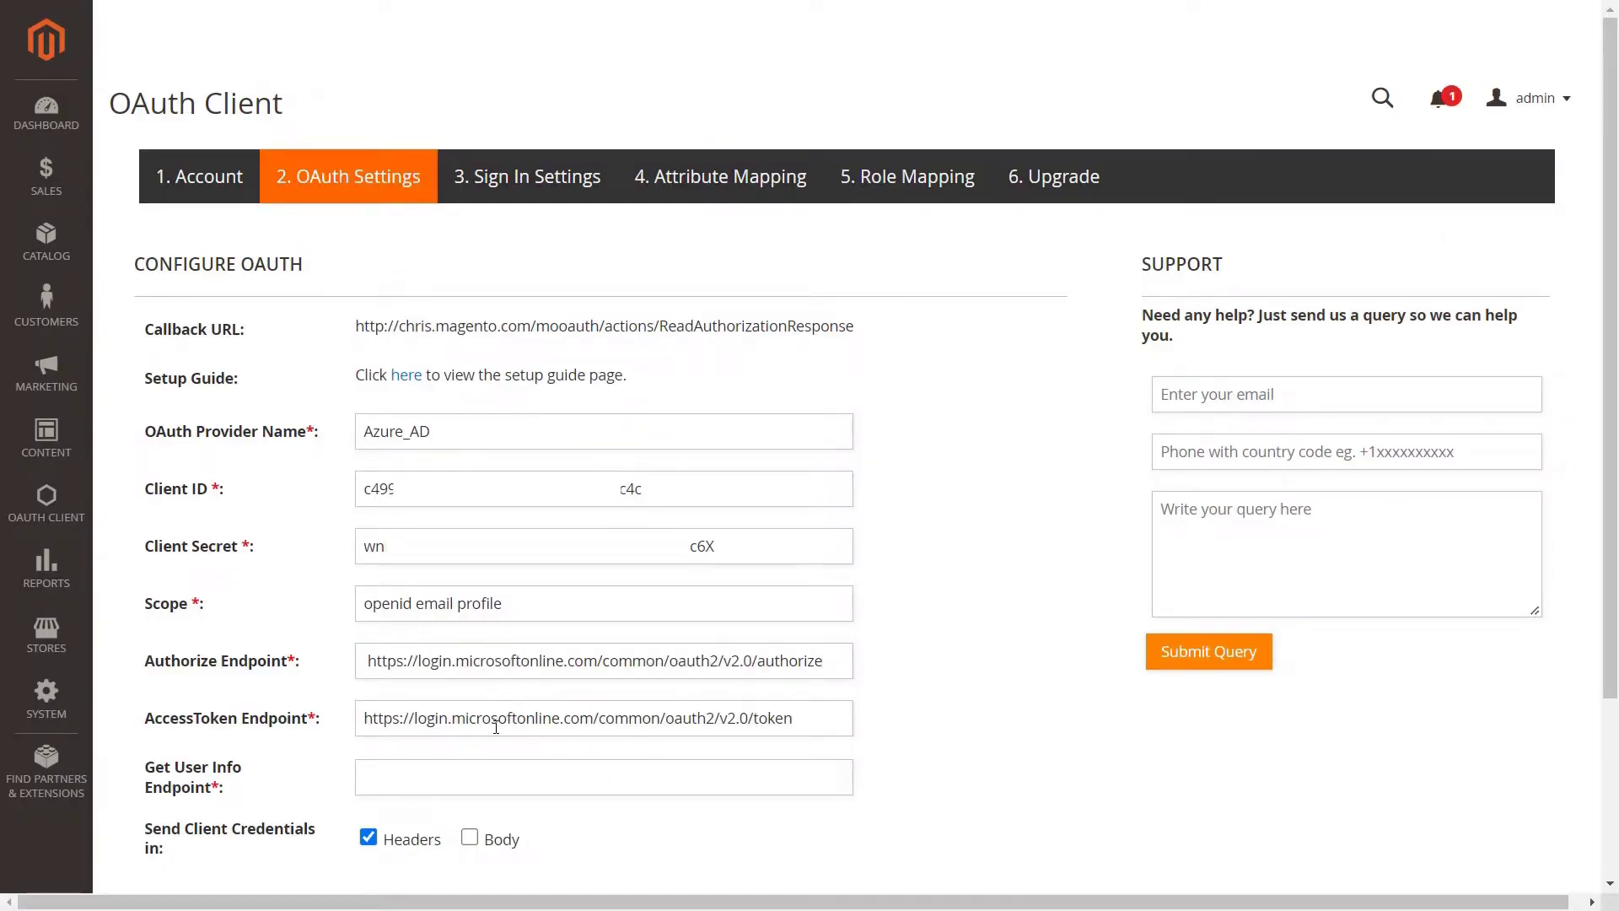
left_click(495, 728)
left_click(523, 784)
type("https://graph.microsoft.com/oidc/userinfo")
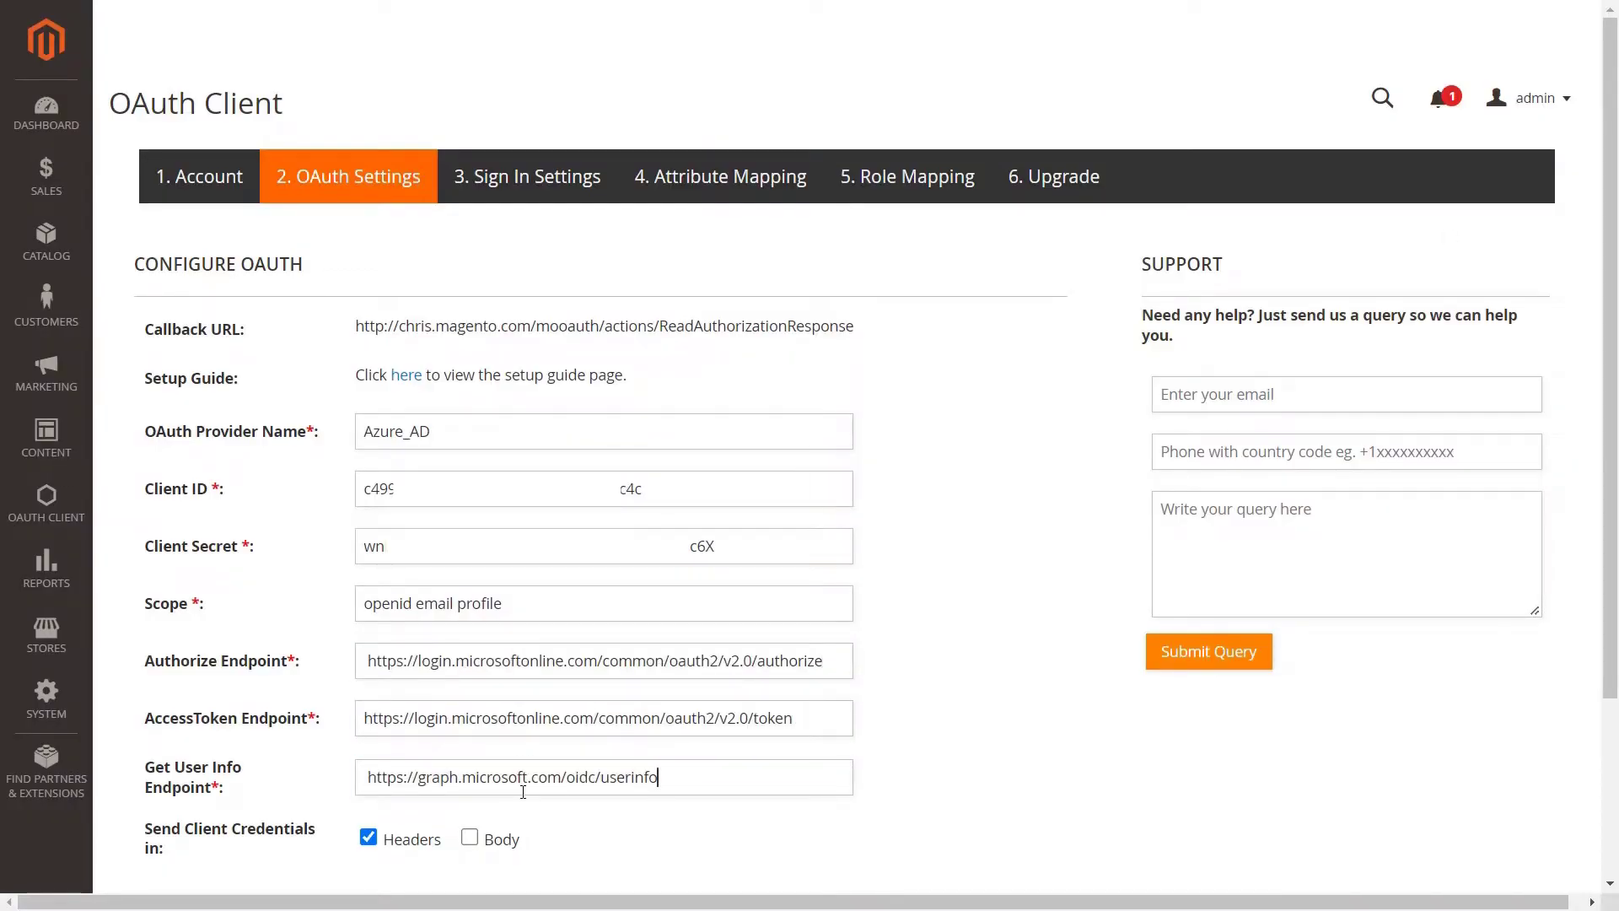
scroll(523, 790, "down", 1)
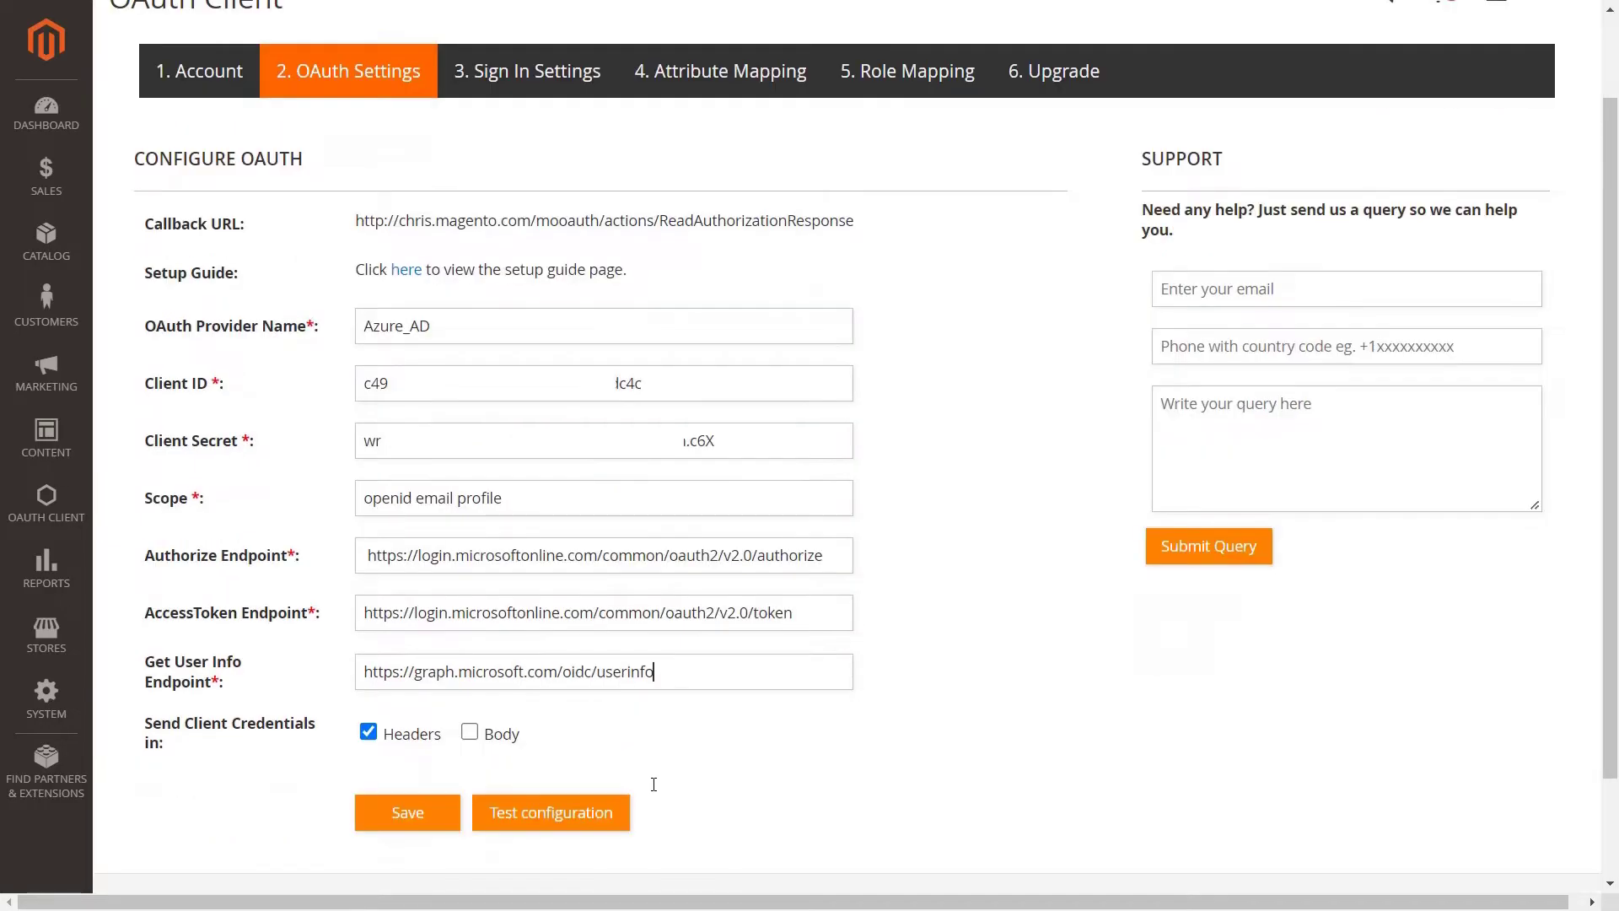
Save the Azure_AD OAuth settings and run Test configuration against Azure AD
key("Tab")
key("Tab")
key("Tab")
left_click(418, 816)
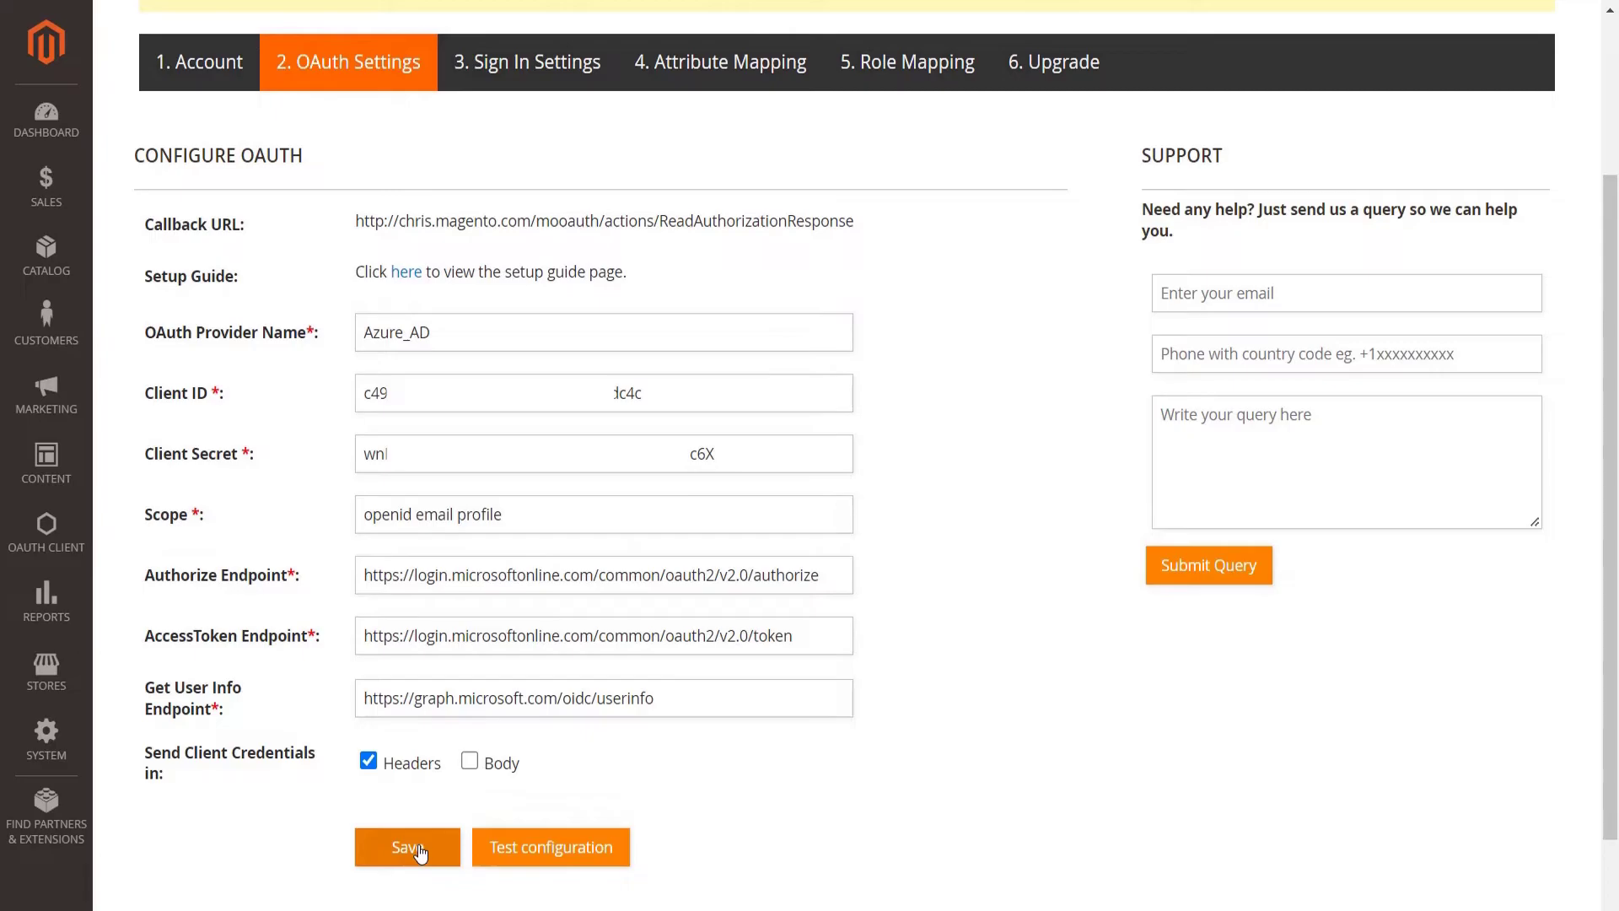
key("Tab")
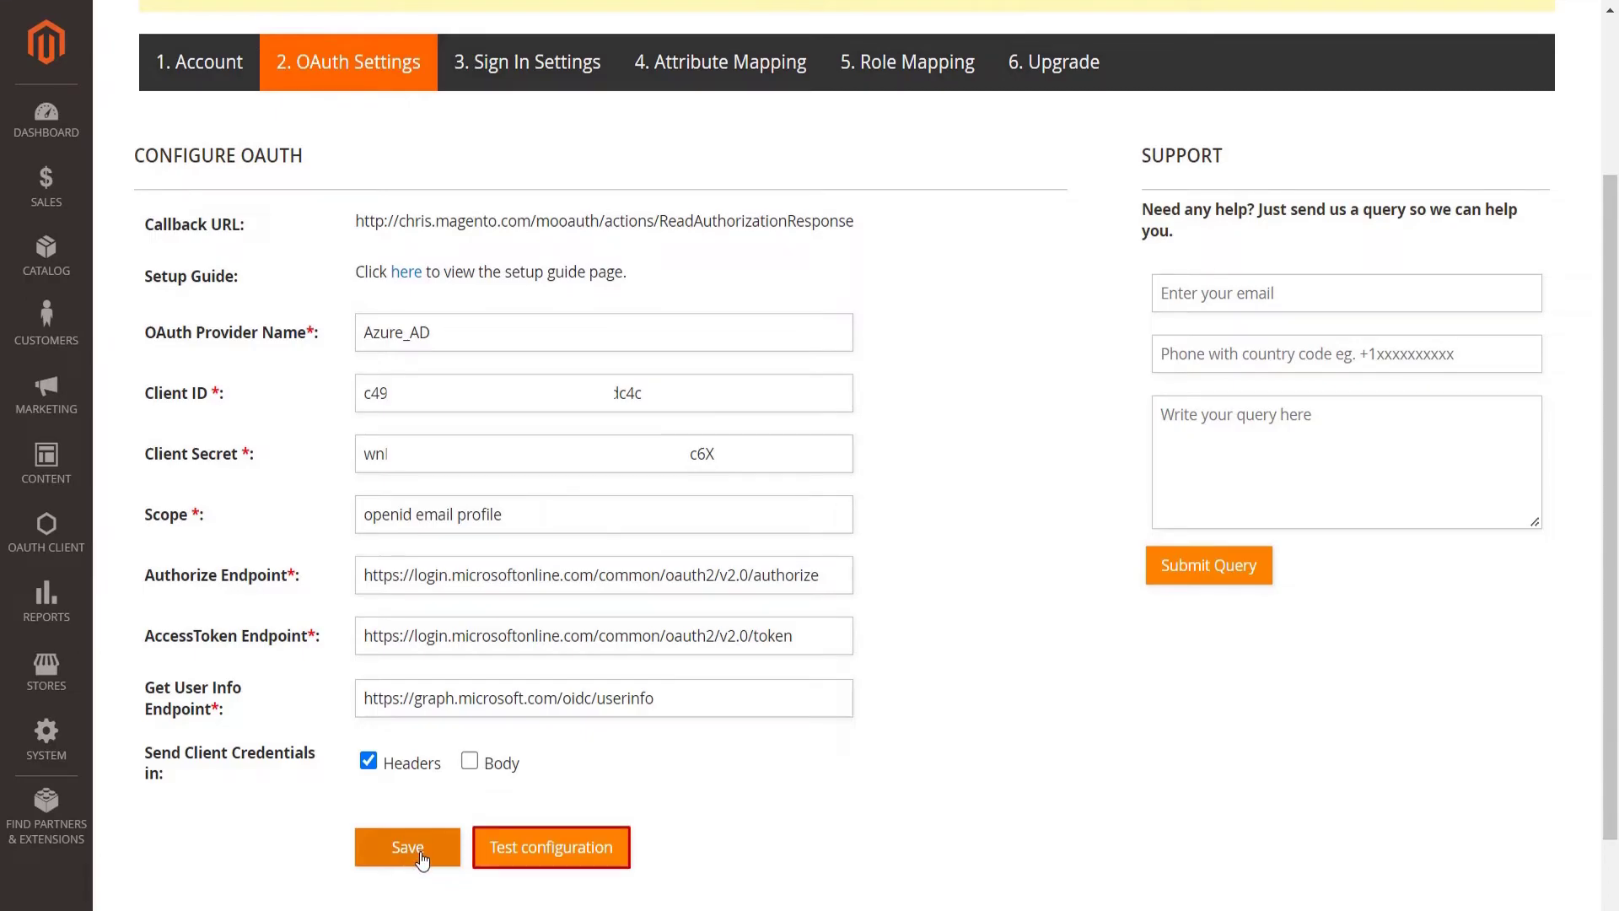
left_click(557, 851)
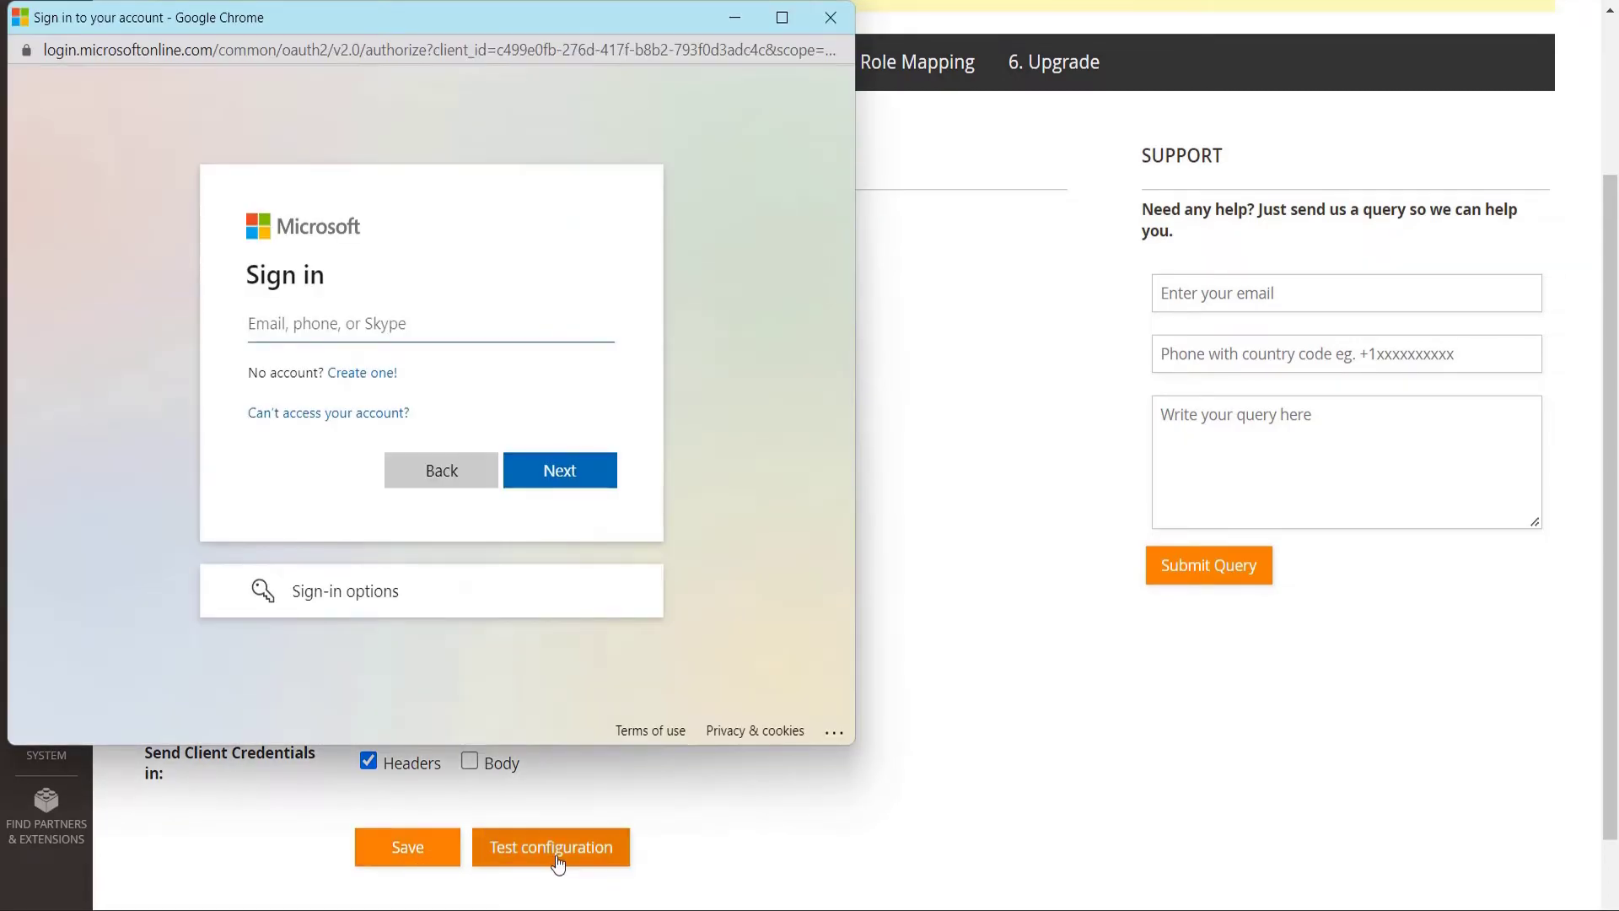
left_click(294, 328)
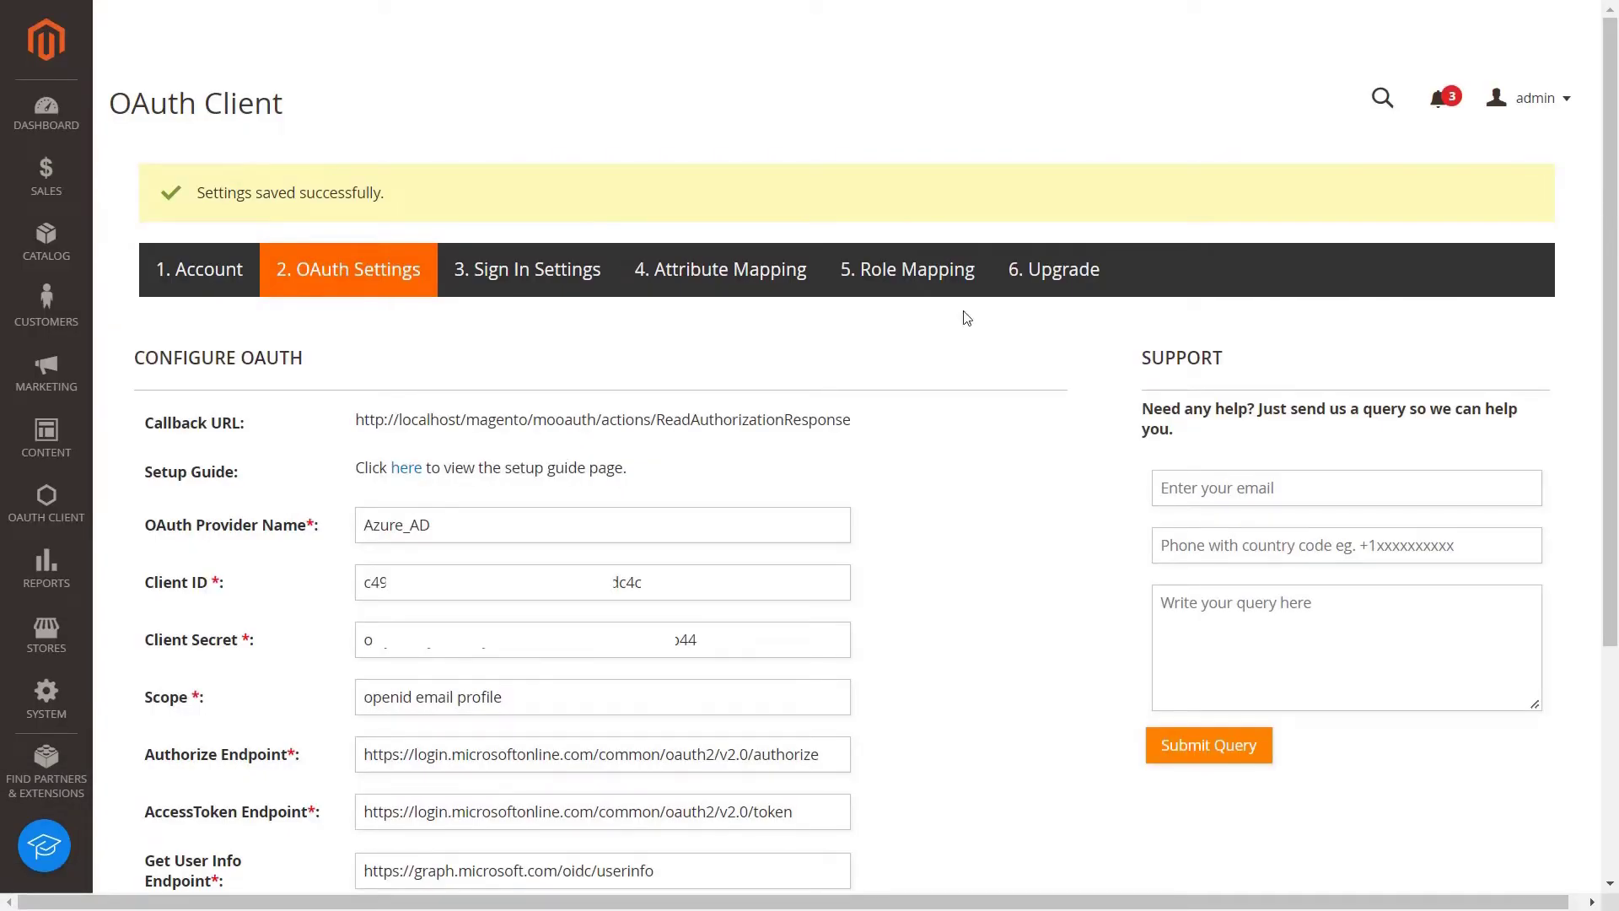
Switch to Customer View and log in to the storefront through Azure_AD with email and password
left_click(1549, 101)
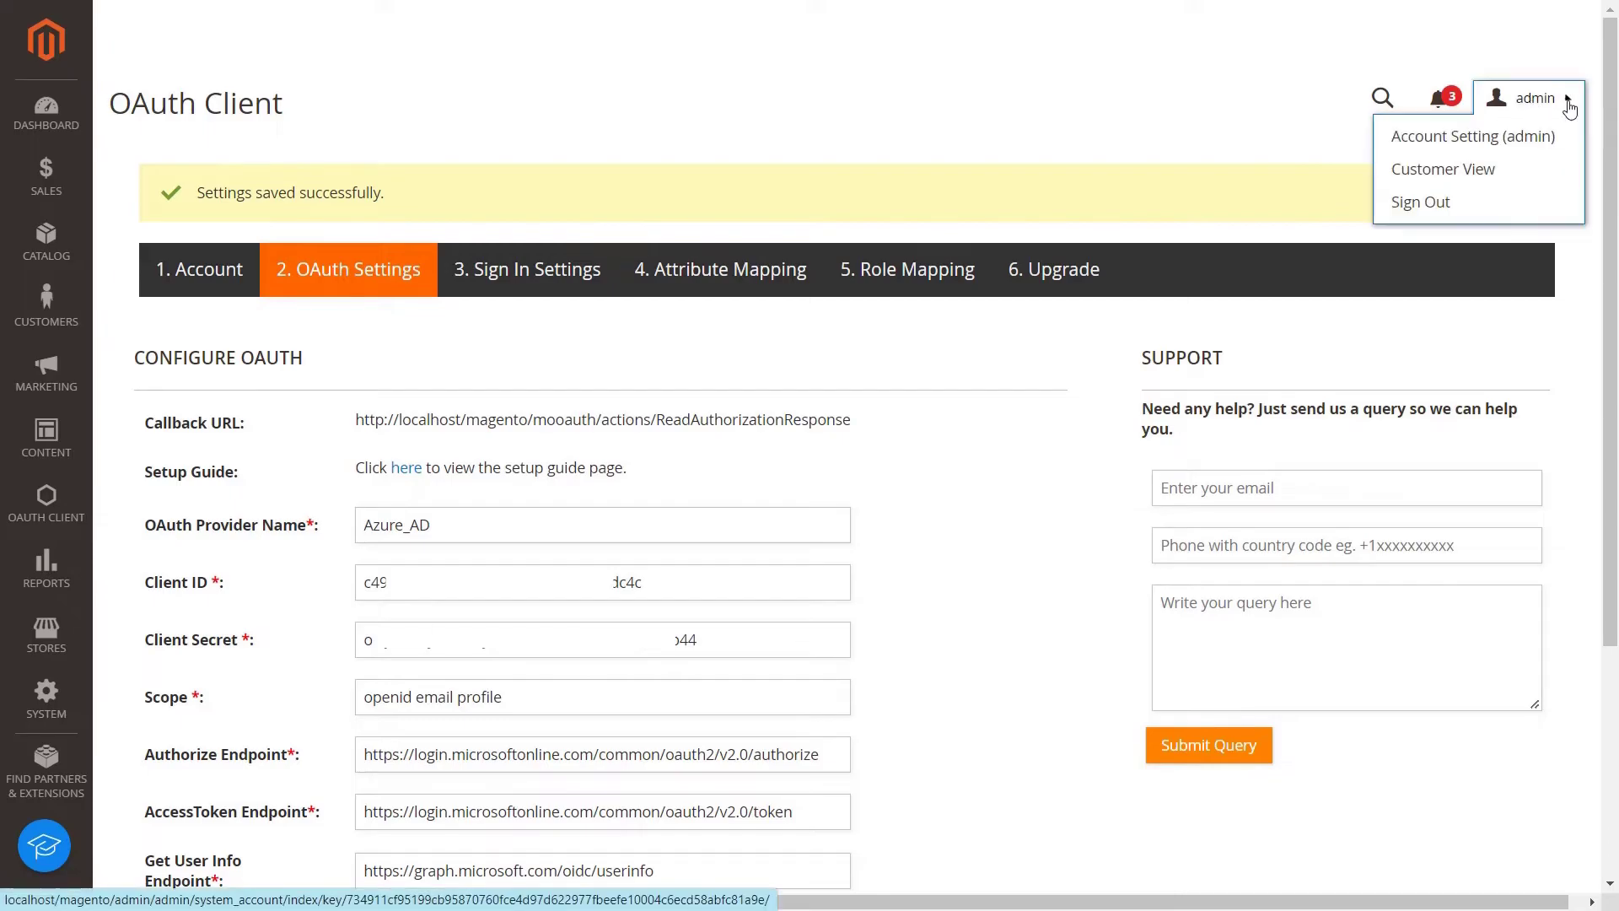
left_click(1467, 175)
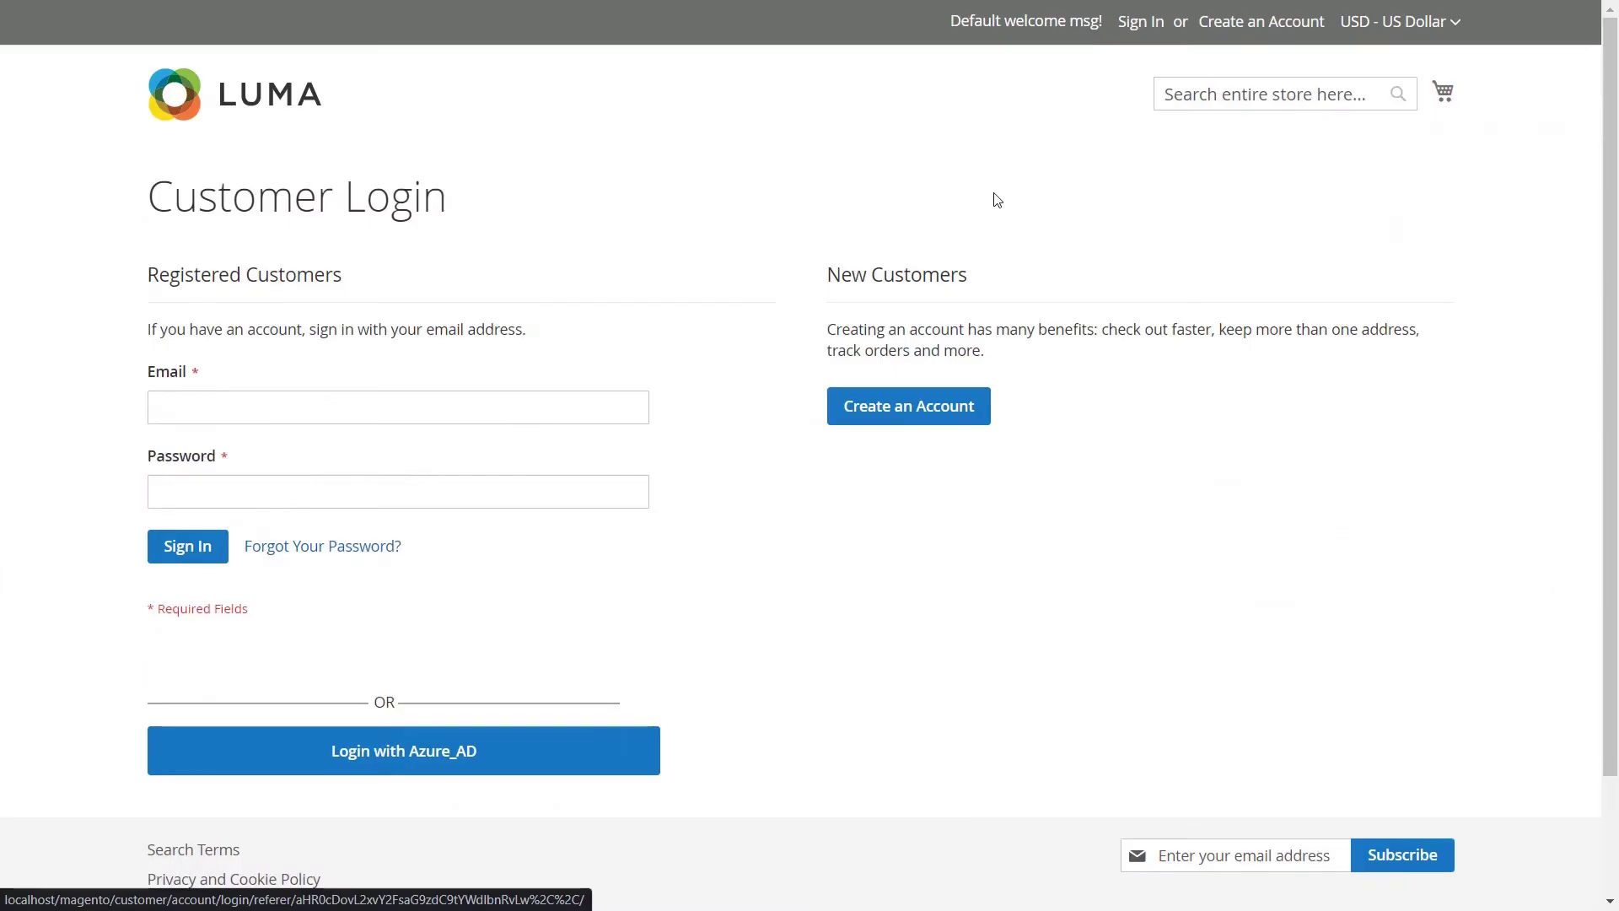
left_click(482, 757)
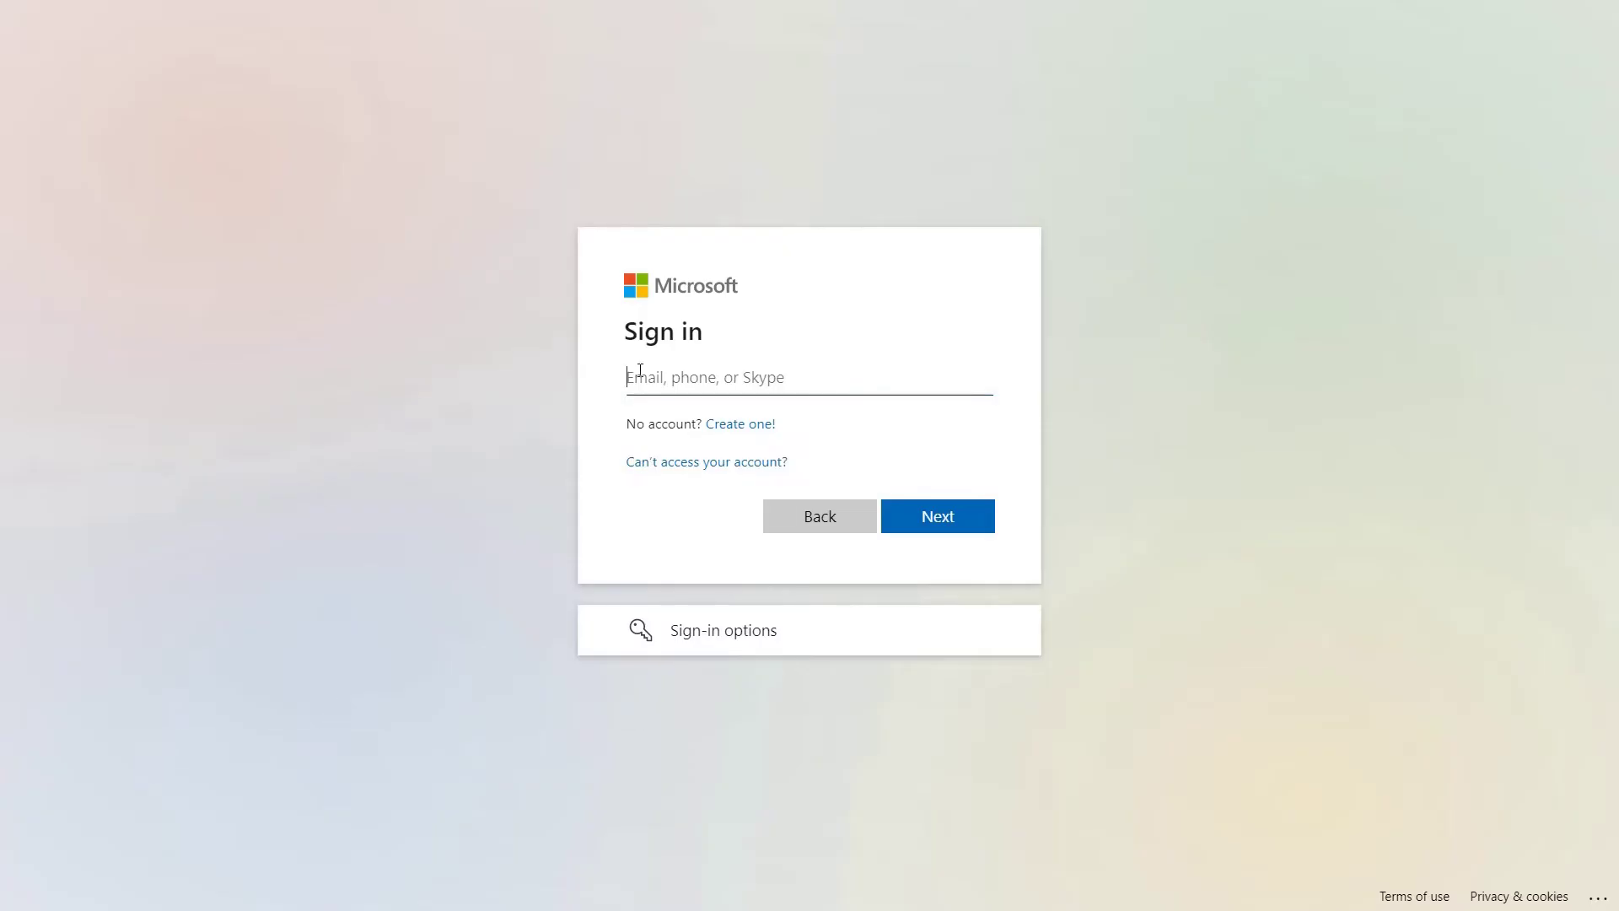
key("Return")
type("••••••••••")
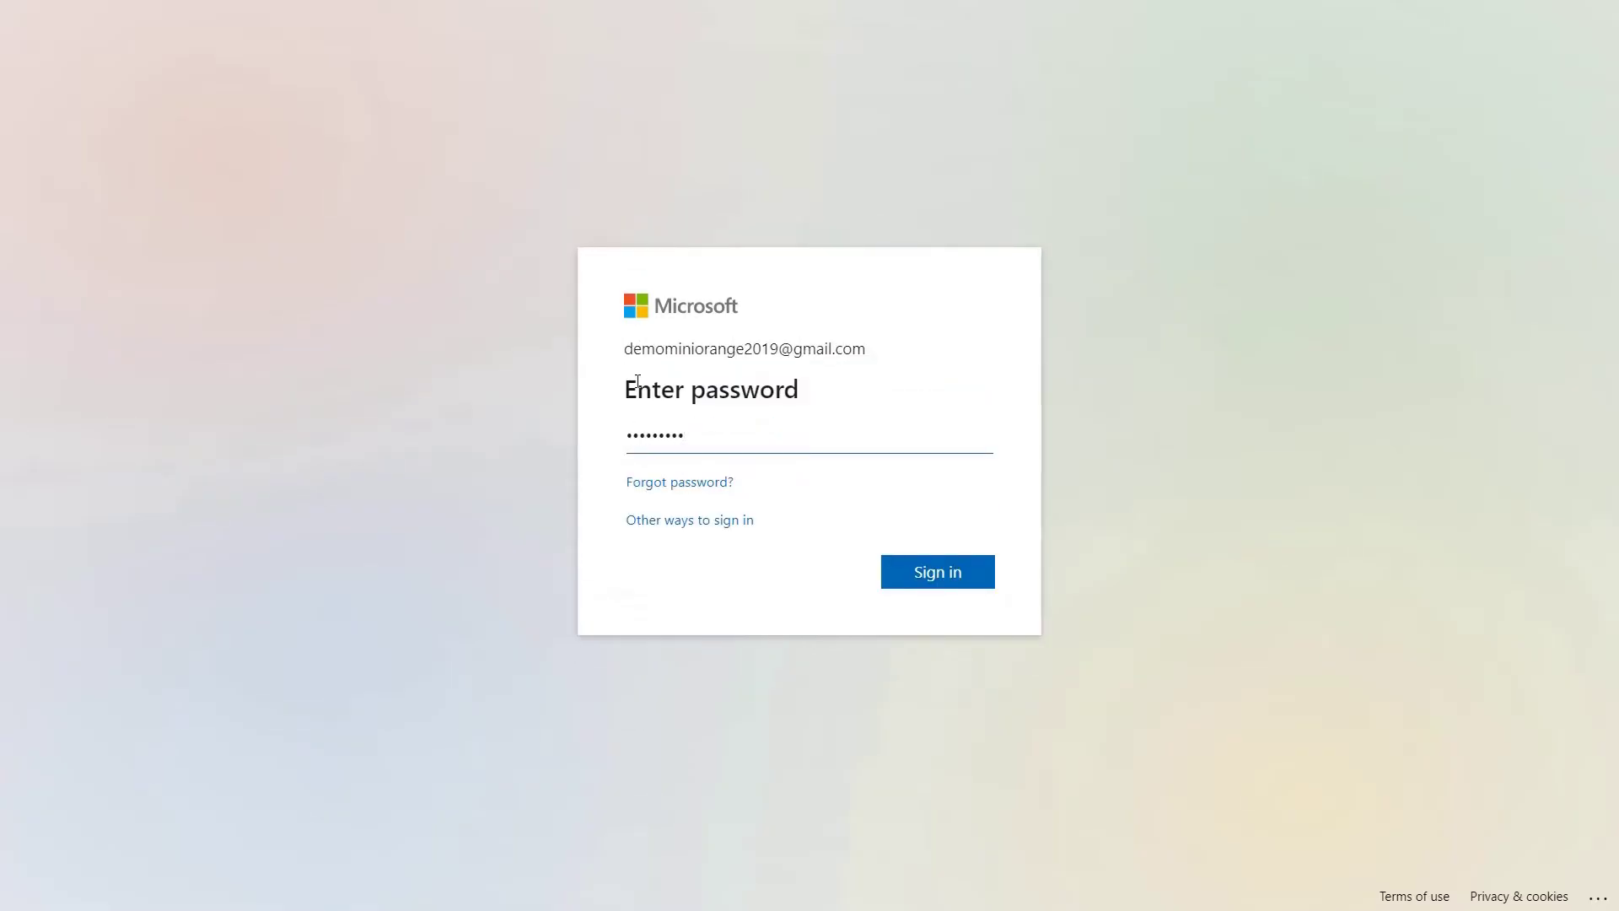
type("••••")
key("Return")
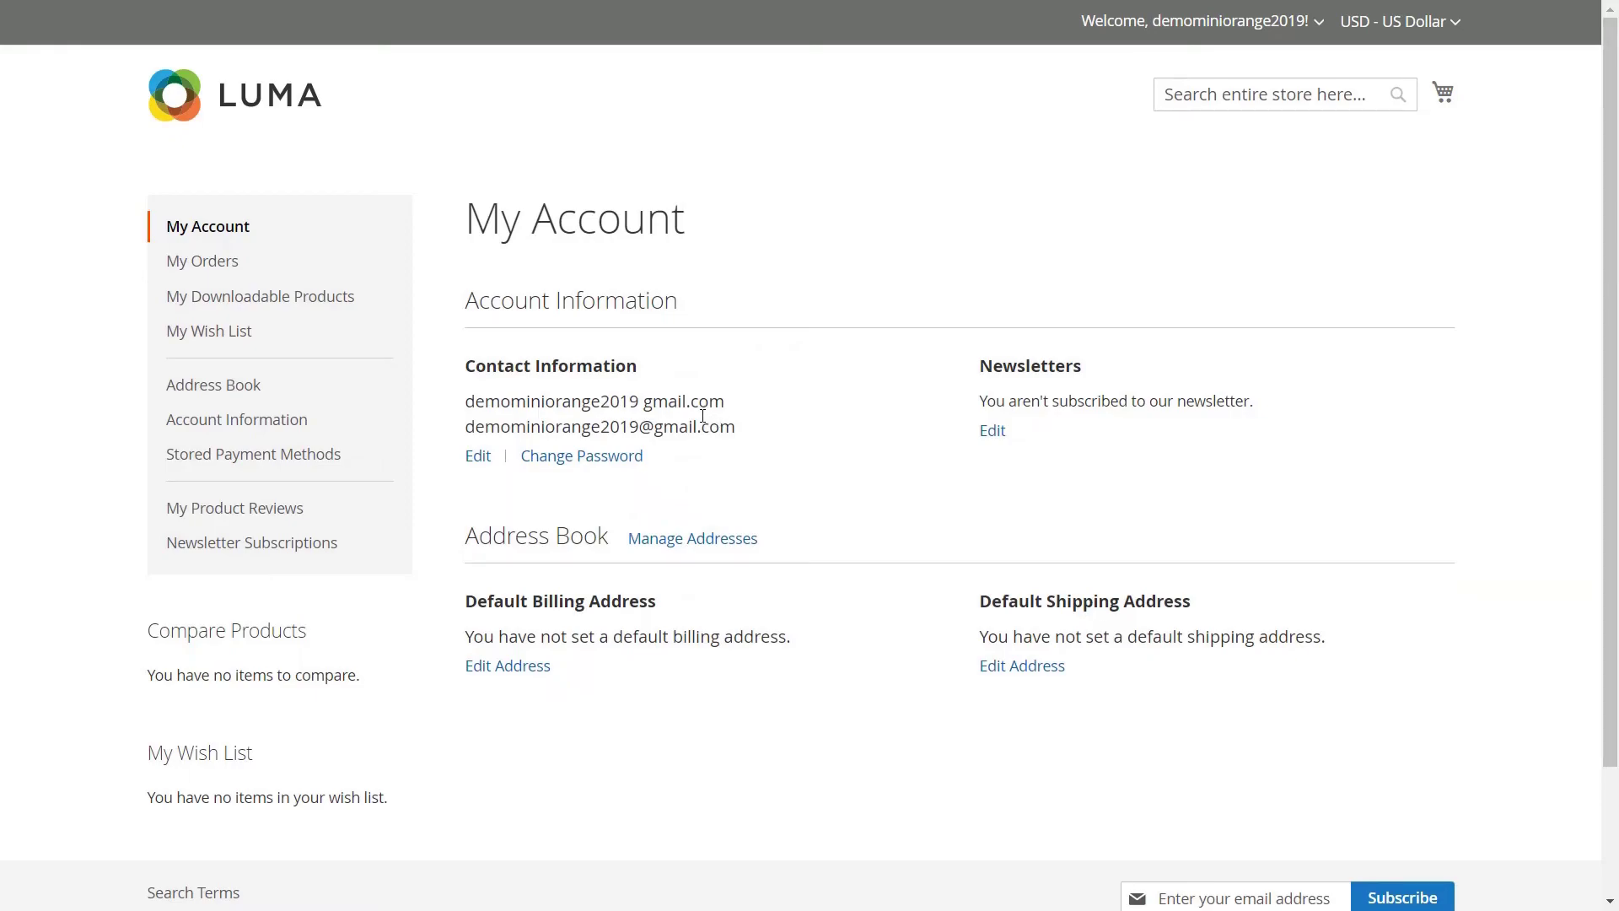